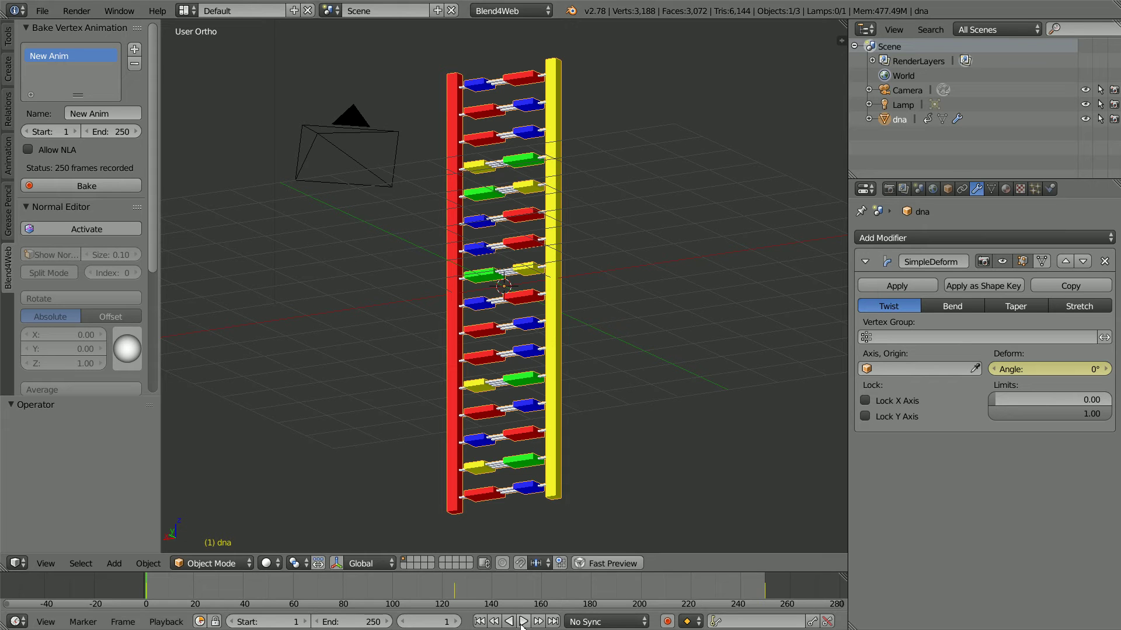
Step: Play the finished dna twist animation, return to the first frame, and go to the keyframe at frame 125
{"action": "left_click", "coordinate": [523, 622]}
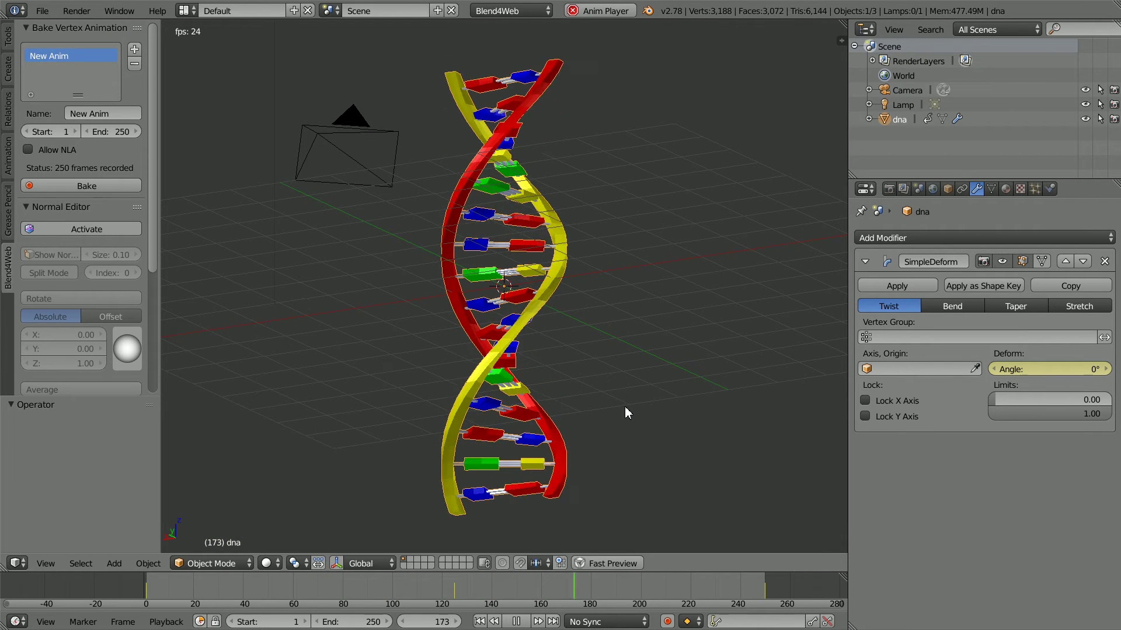
{"action": "left_click", "coordinate": [518, 623]}
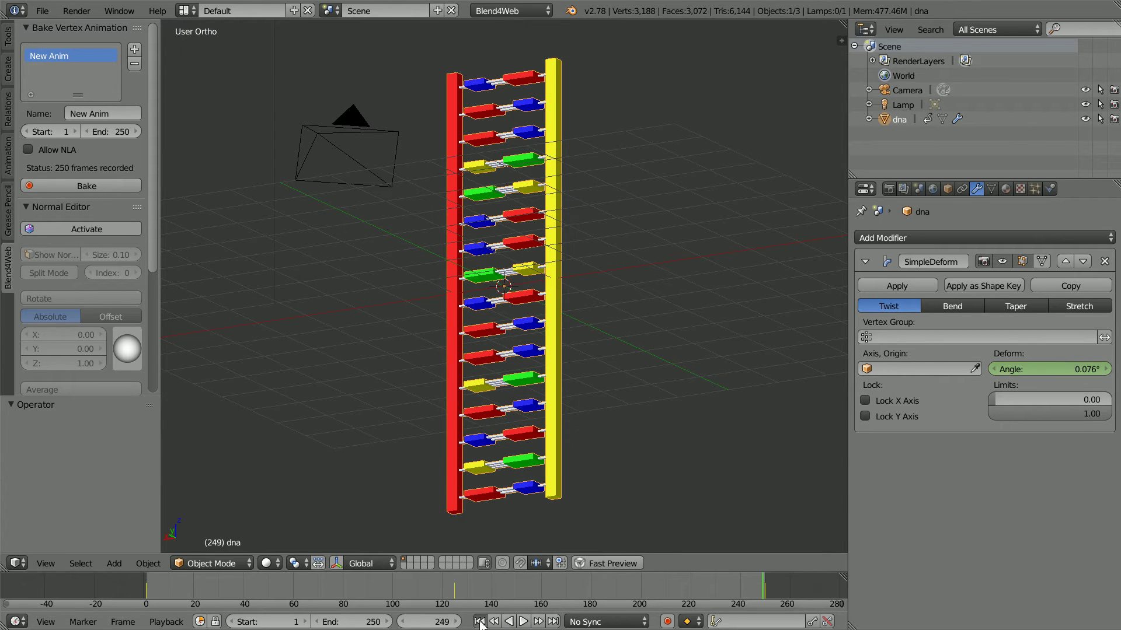
{"action": "left_click", "coordinate": [479, 622]}
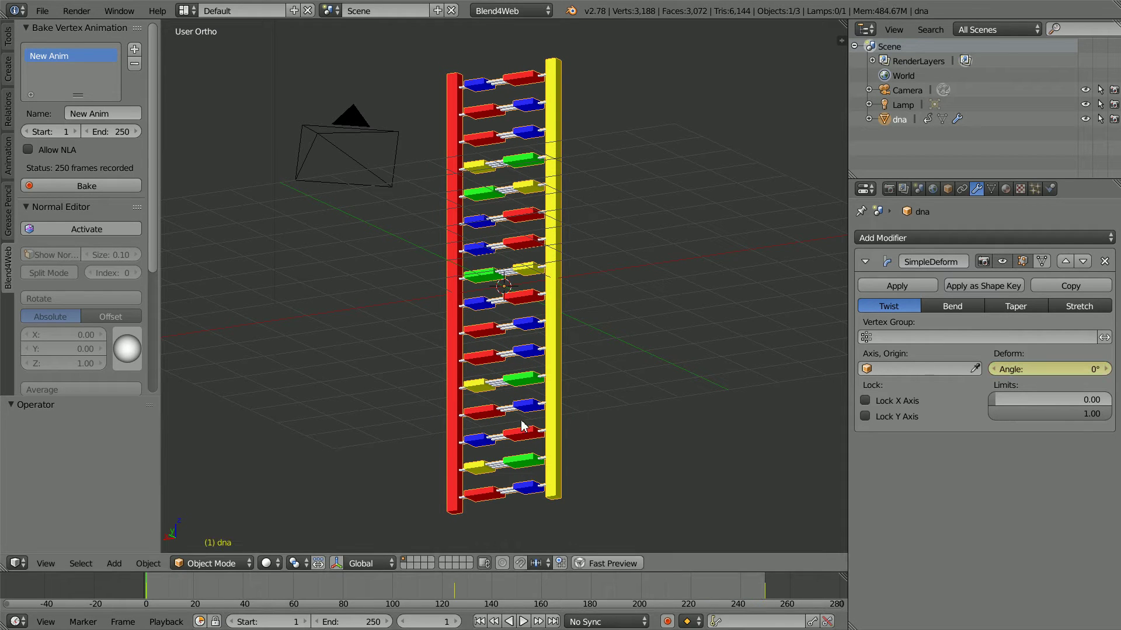
{"action": "left_click", "coordinate": [538, 622]}
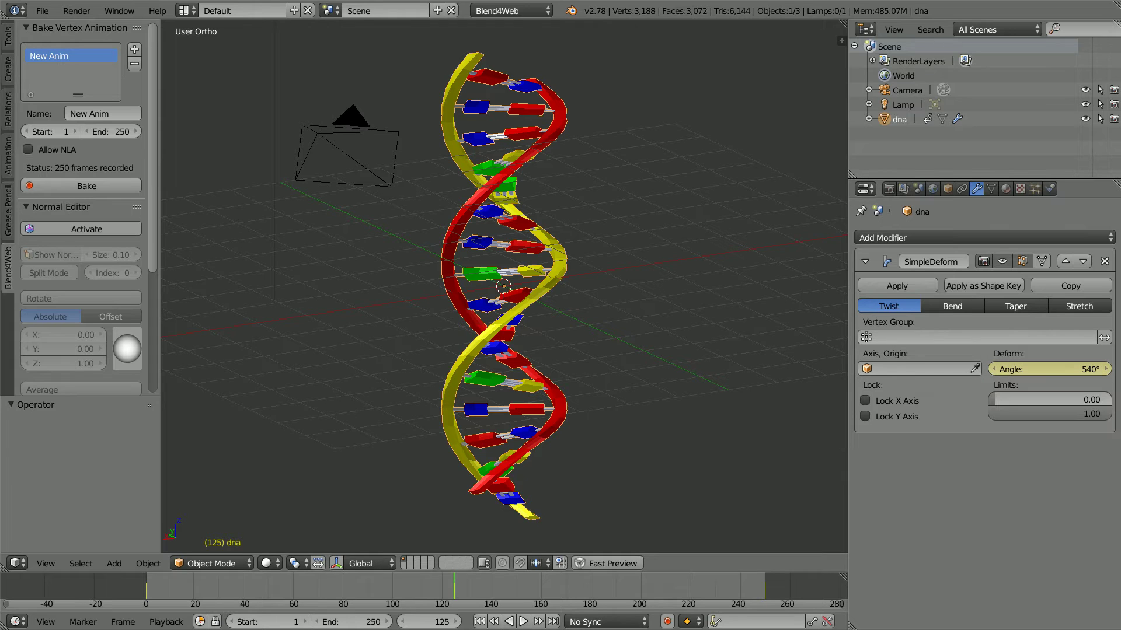
Step: Toggle Edit Mode on the dna object to inspect its underlying mesh at frame 125
{"action": "key", "text": "Tab"}
{"action": "key", "text": "Tab"}
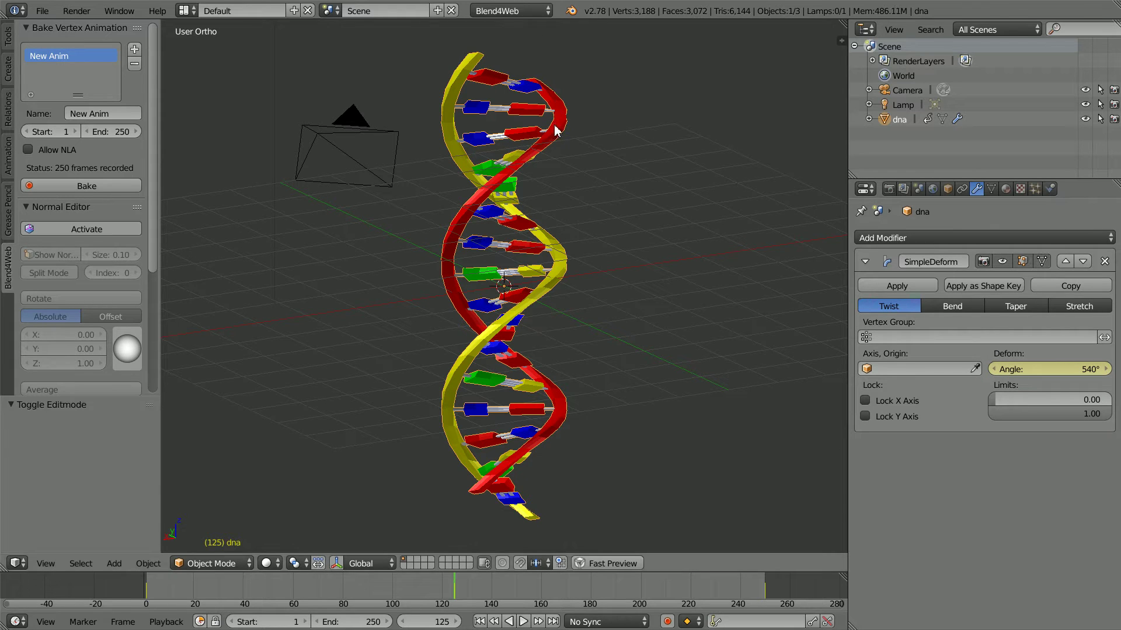
{"action": "key", "text": "Tab"}
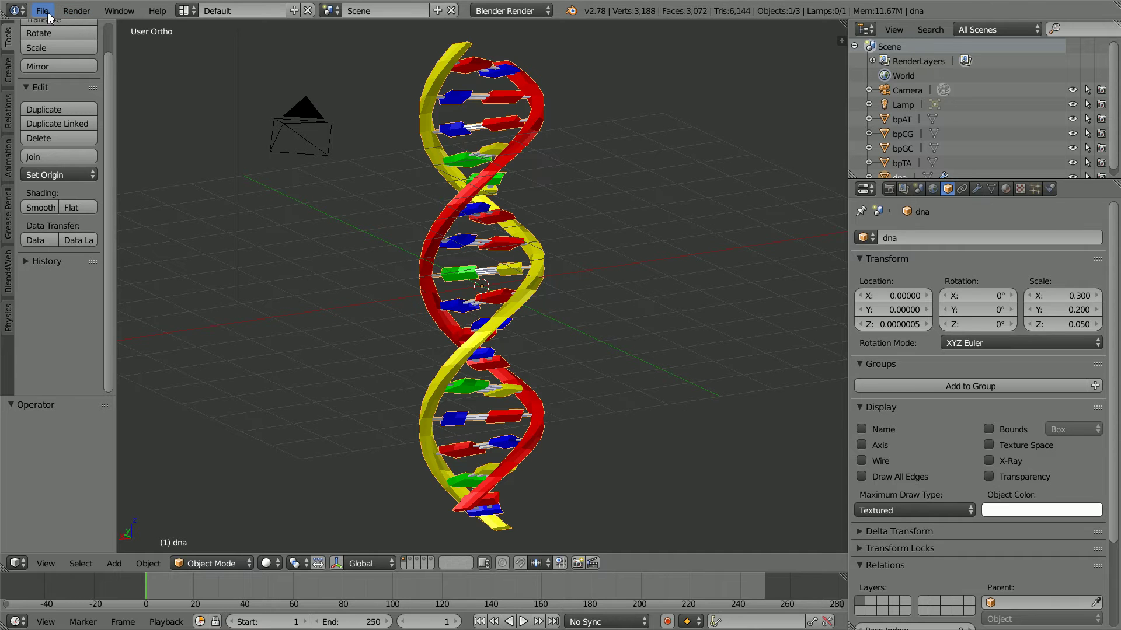
Step: Open the recent file dnaTut64.blend
{"action": "left_click", "coordinate": [44, 11]}
{"action": "mouse_move", "coordinate": [58, 57]}
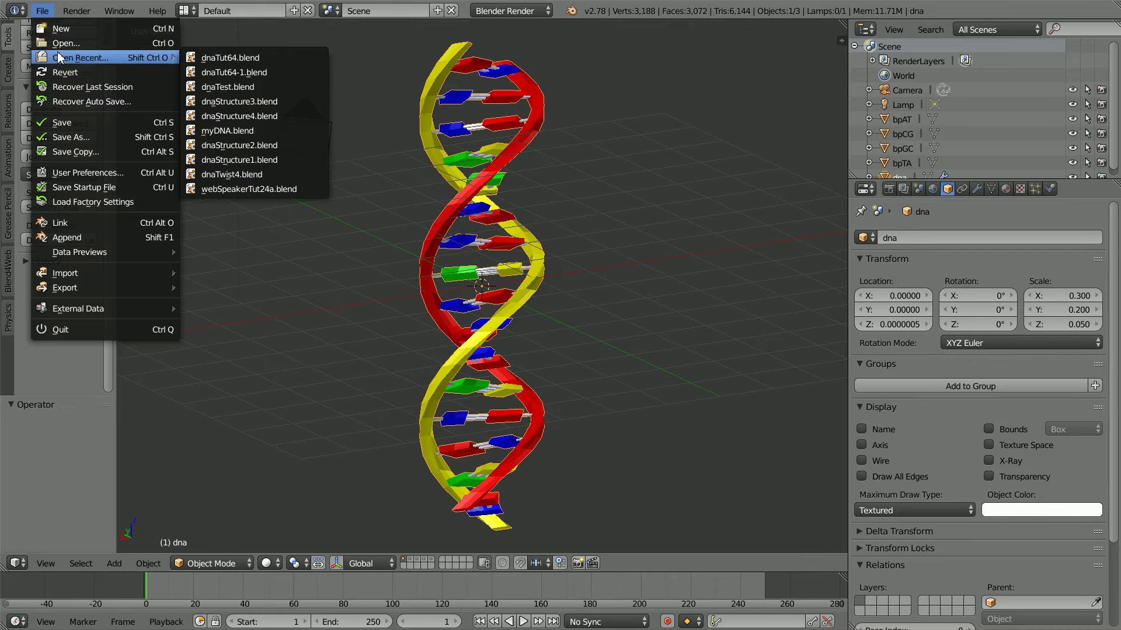
{"action": "left_click", "coordinate": [262, 58]}
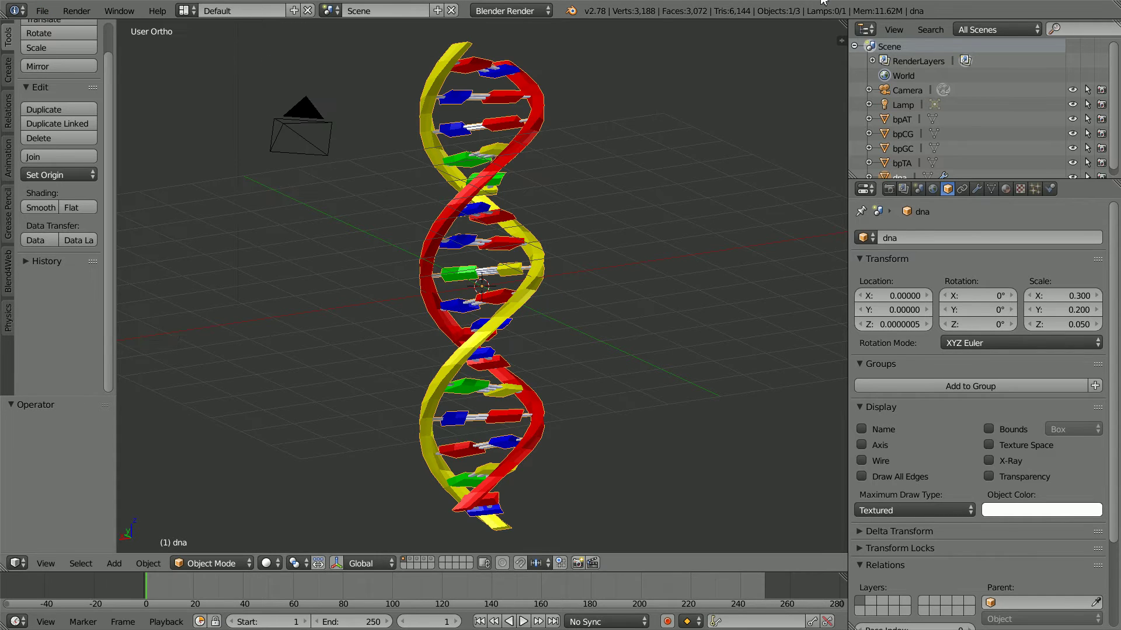
Step: Set the Subsurf modifier's render subdivisions to 1 on the dna object and apply the modifier
{"action": "left_click", "coordinate": [976, 191]}
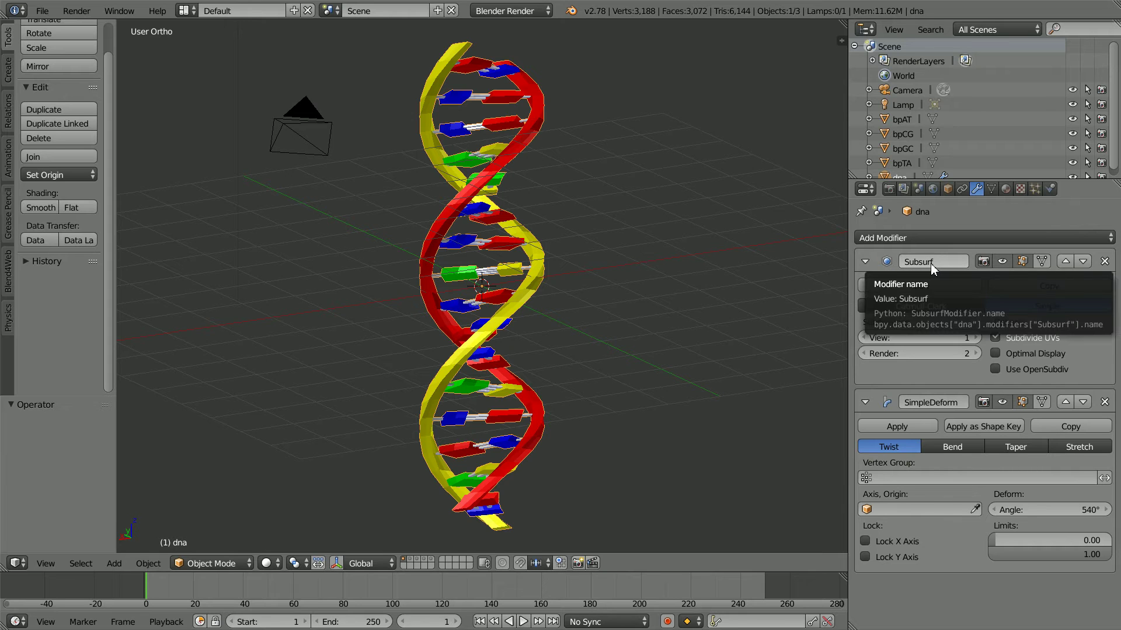
{"action": "left_click", "coordinate": [863, 353]}
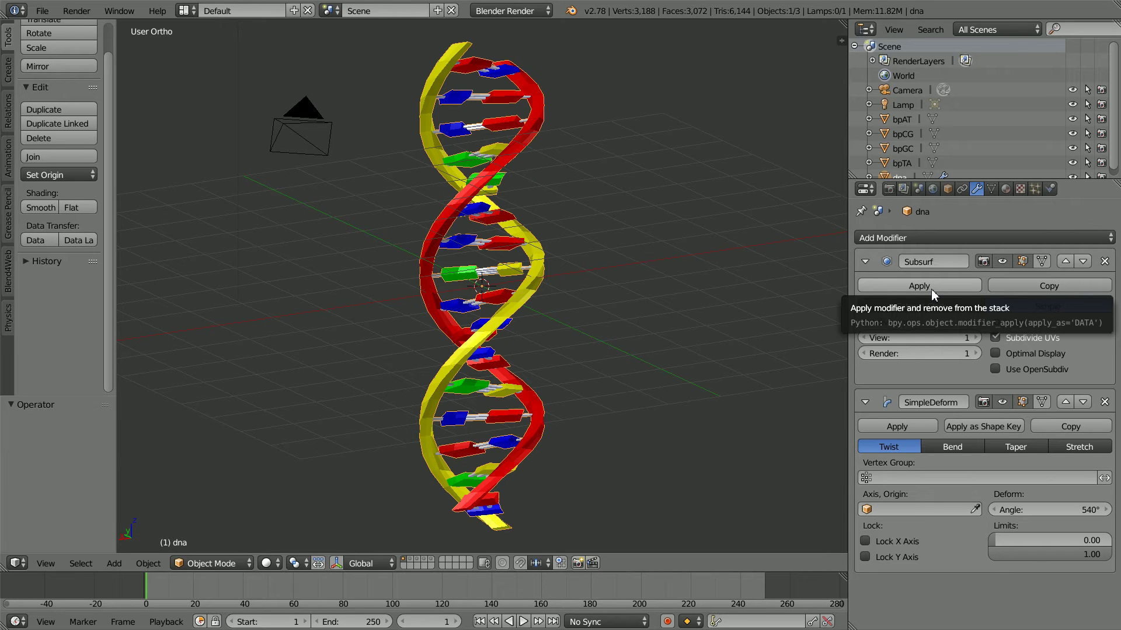
{"action": "left_click", "coordinate": [947, 286]}
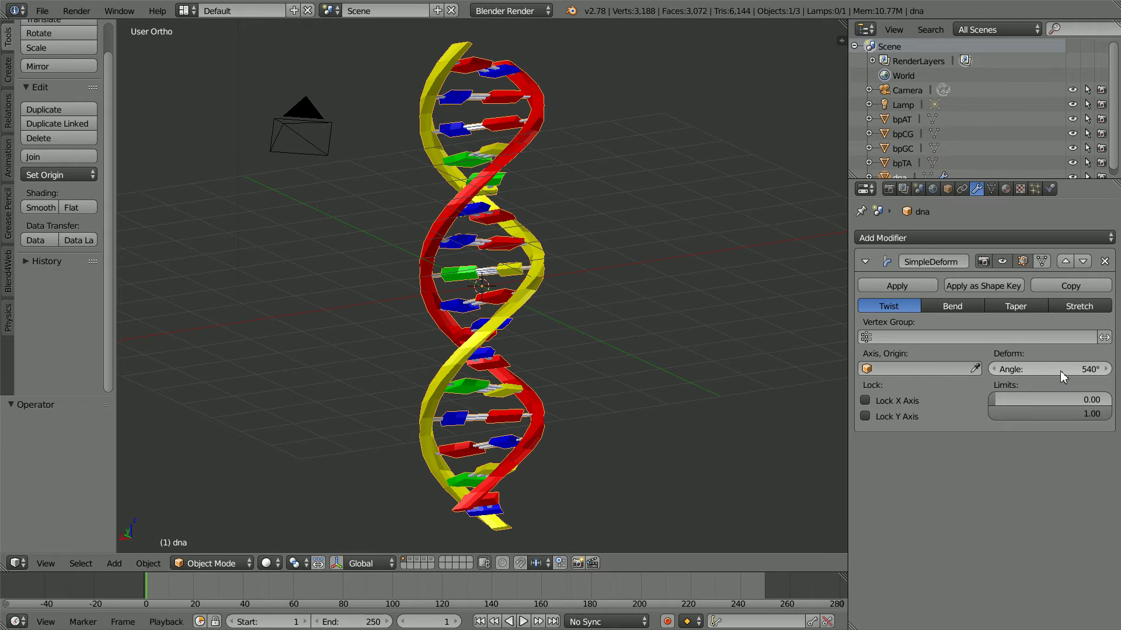
Step: Set the SimpleDeform twist angle to 0° and insert a keyframe for it at frame 1
{"action": "left_click_drag", "start_coordinate": [1063, 377], "coordinate": [134, 303]}
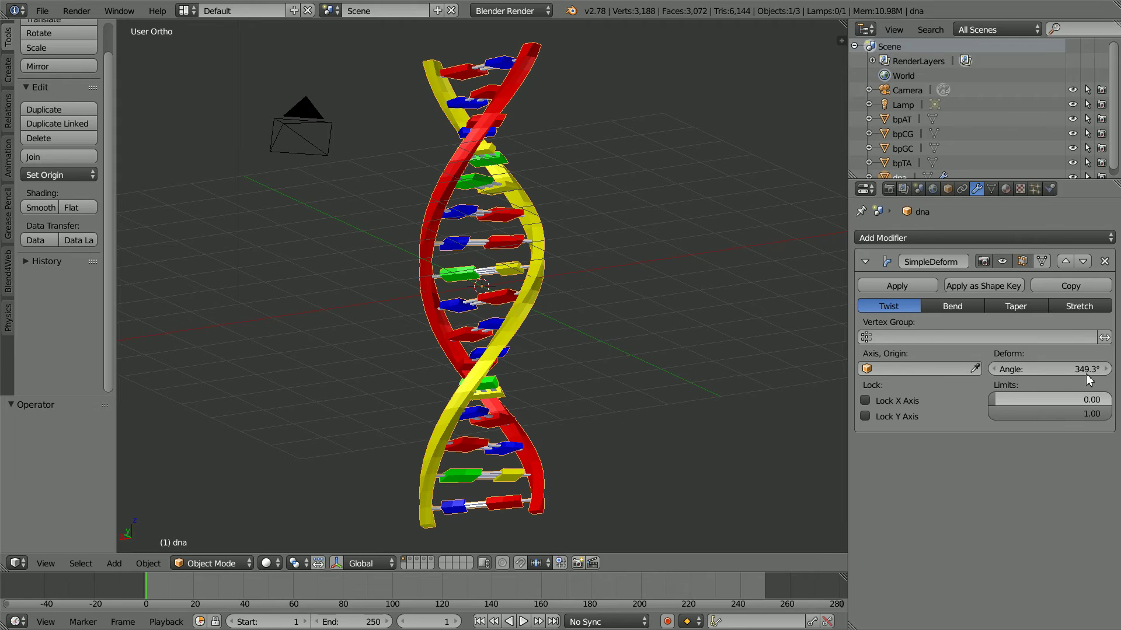
{"action": "left_click", "coordinate": [1024, 372]}
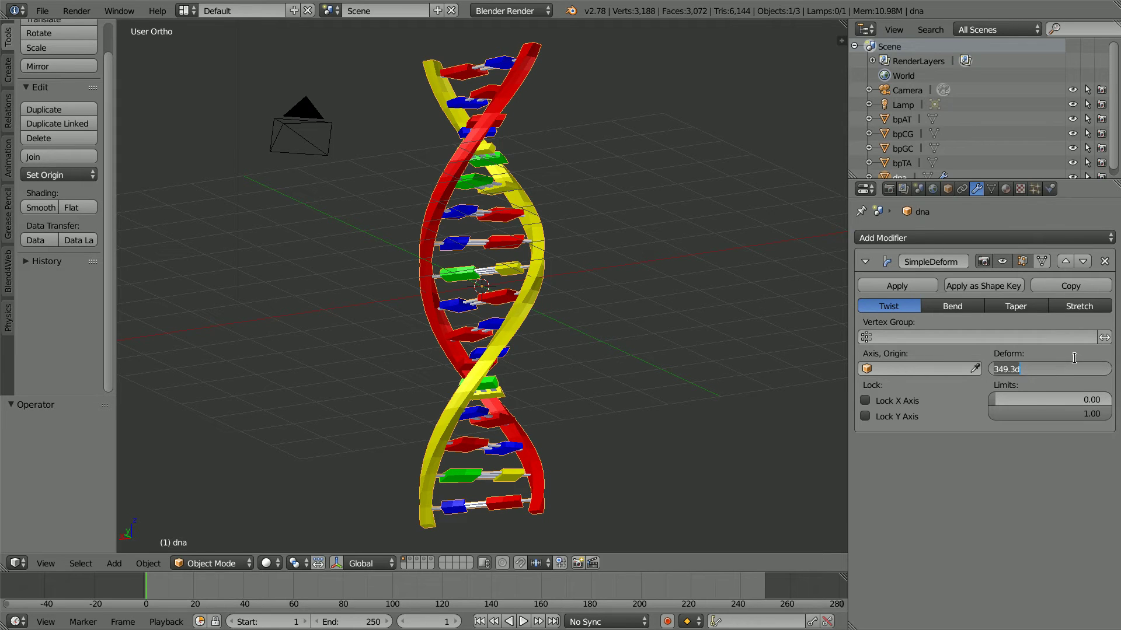
{"action": "type", "text": "0"}
{"action": "key", "text": "Return"}
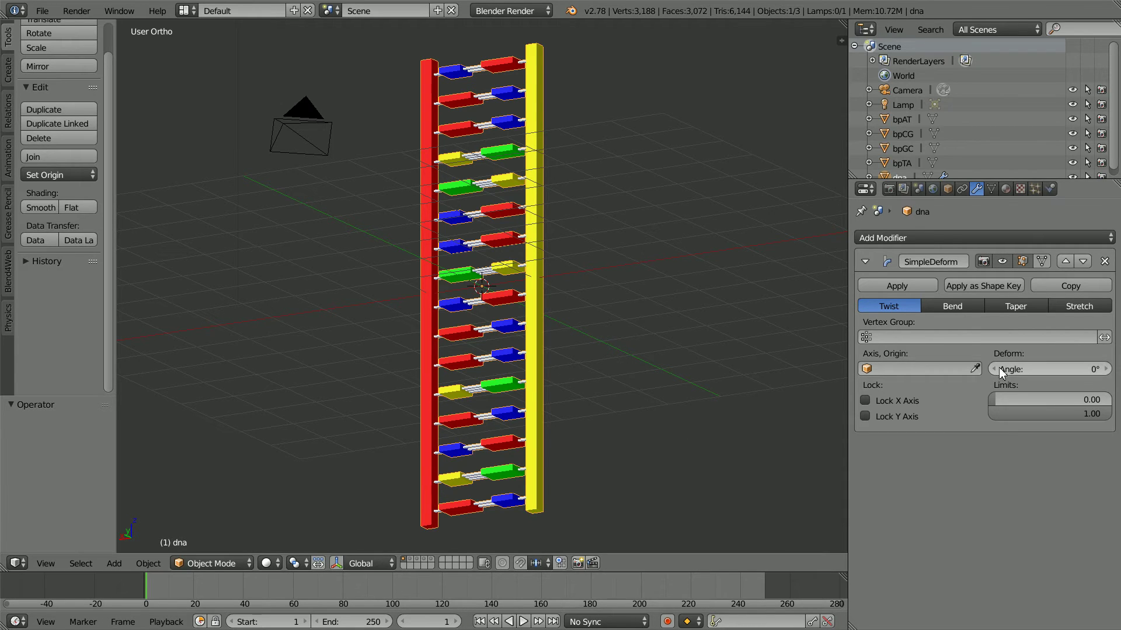
{"action": "right_click", "coordinate": [1072, 369]}
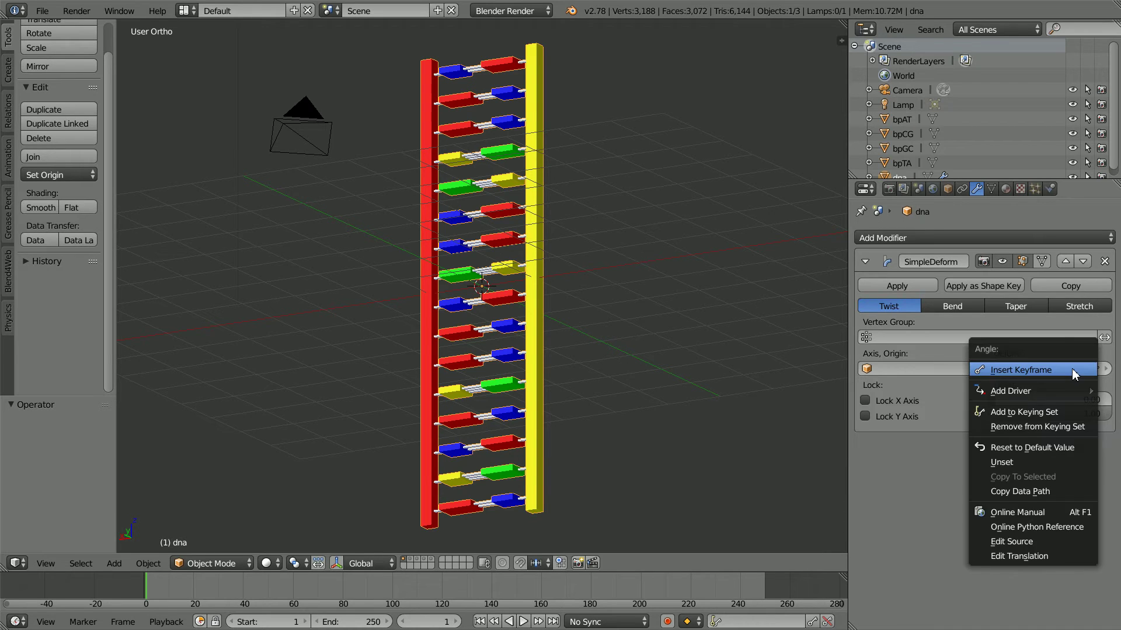
{"action": "left_click", "coordinate": [1059, 371]}
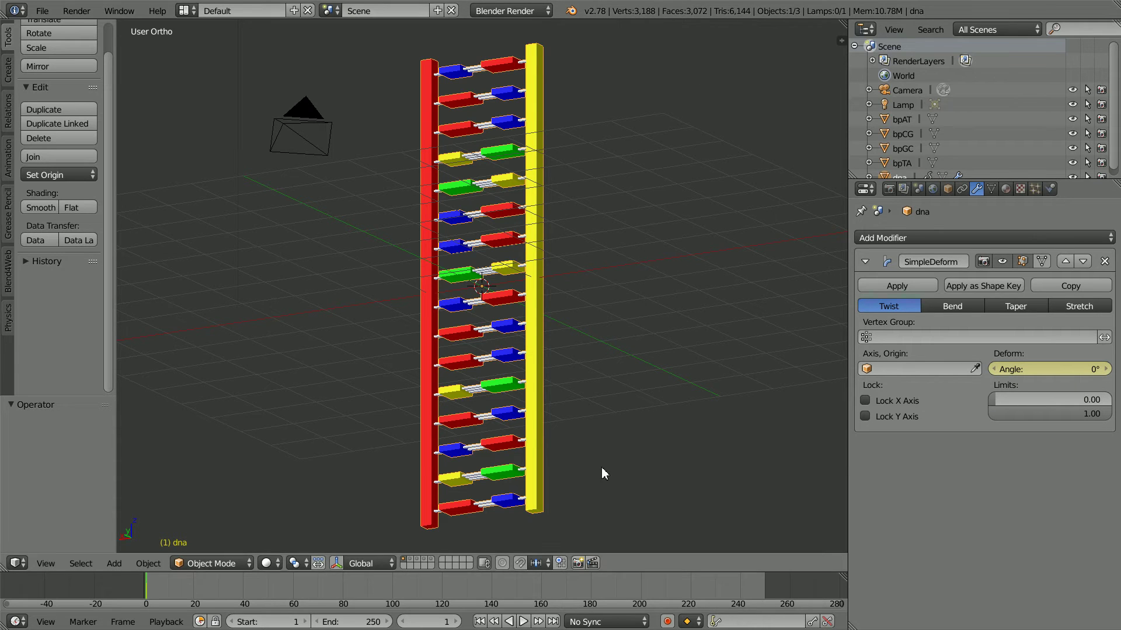
Step: Go to frame 125, set the SimpleDeform twist angle to 540°, and insert a keyframe for it
{"action": "left_click", "coordinate": [428, 622]}
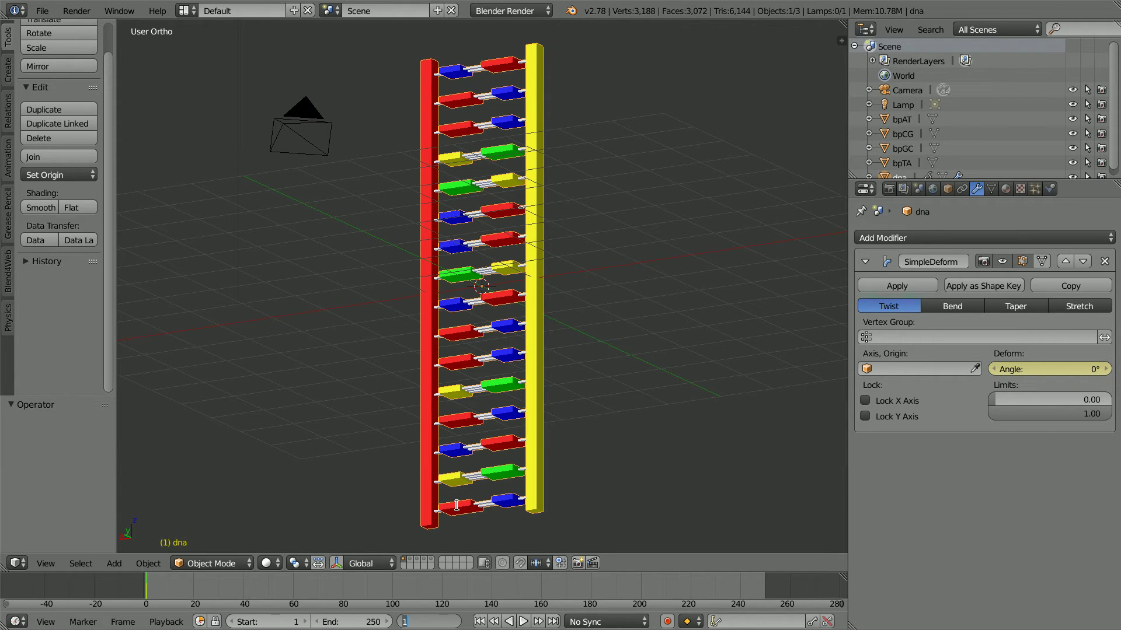
{"action": "type", "text": "125"}
{"action": "key", "text": "Return"}
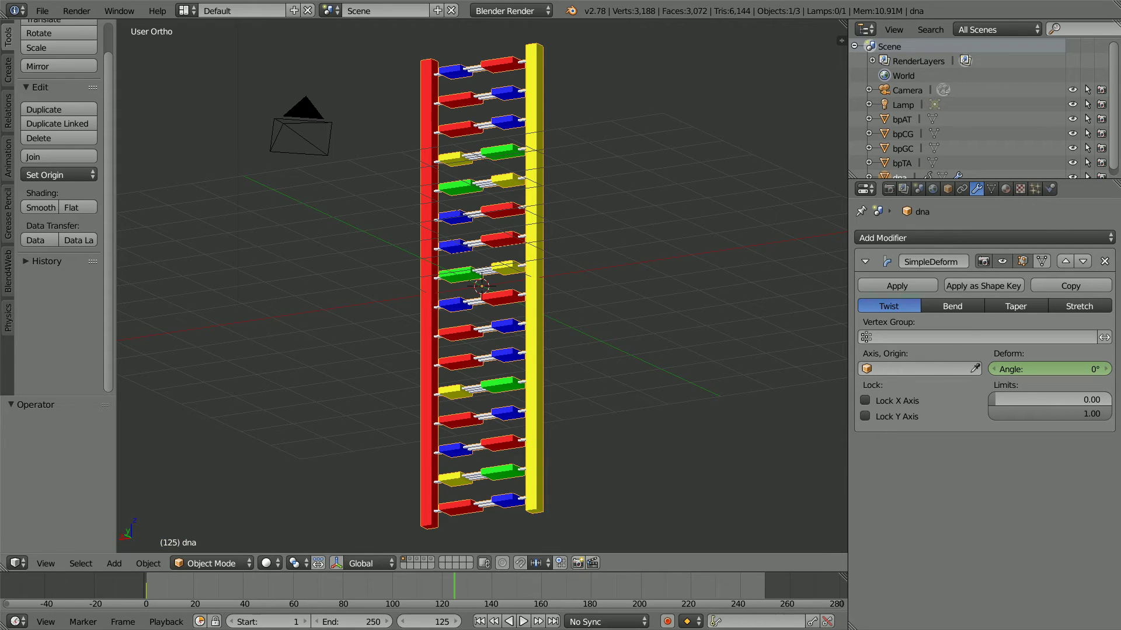
{"action": "left_click", "coordinate": [1031, 370]}
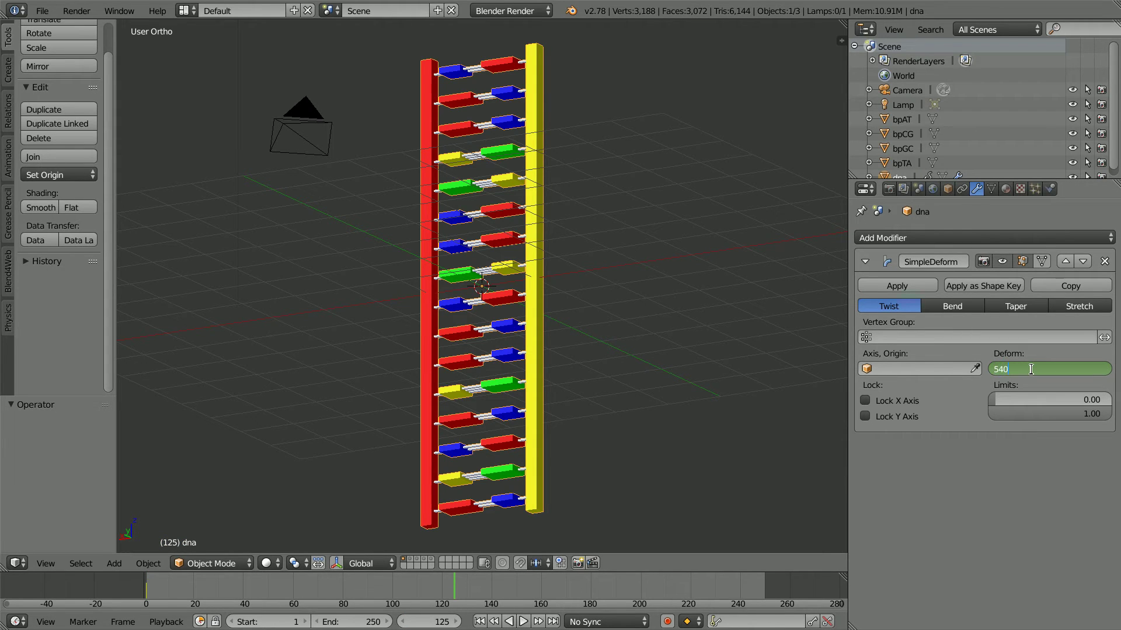
{"action": "key", "text": "Return"}
{"action": "right_click", "coordinate": [1029, 371]}
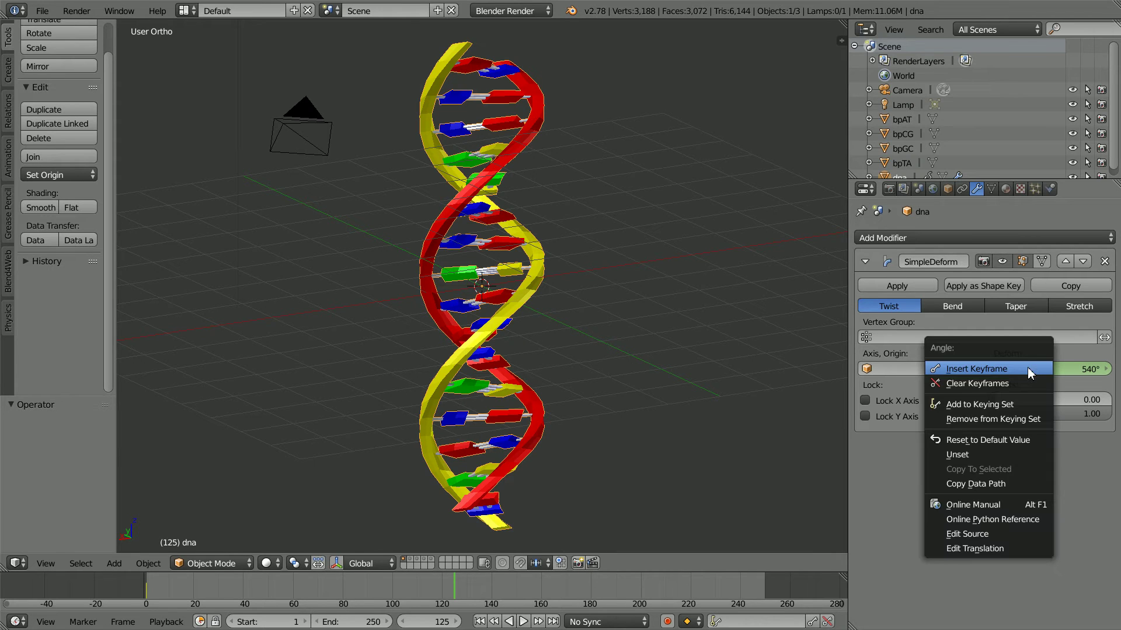
{"action": "left_click", "coordinate": [992, 370]}
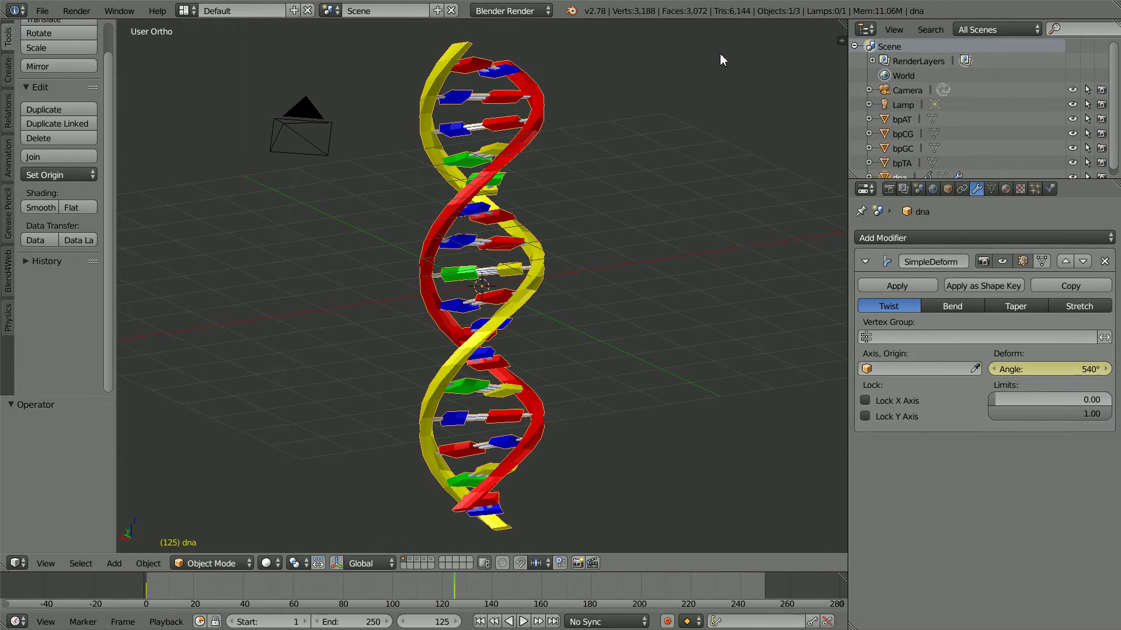
Step: Go to end frame 250, set the SimpleDeform twist angle to 0°, and insert a keyframe for it
{"action": "left_click", "coordinate": [553, 622]}
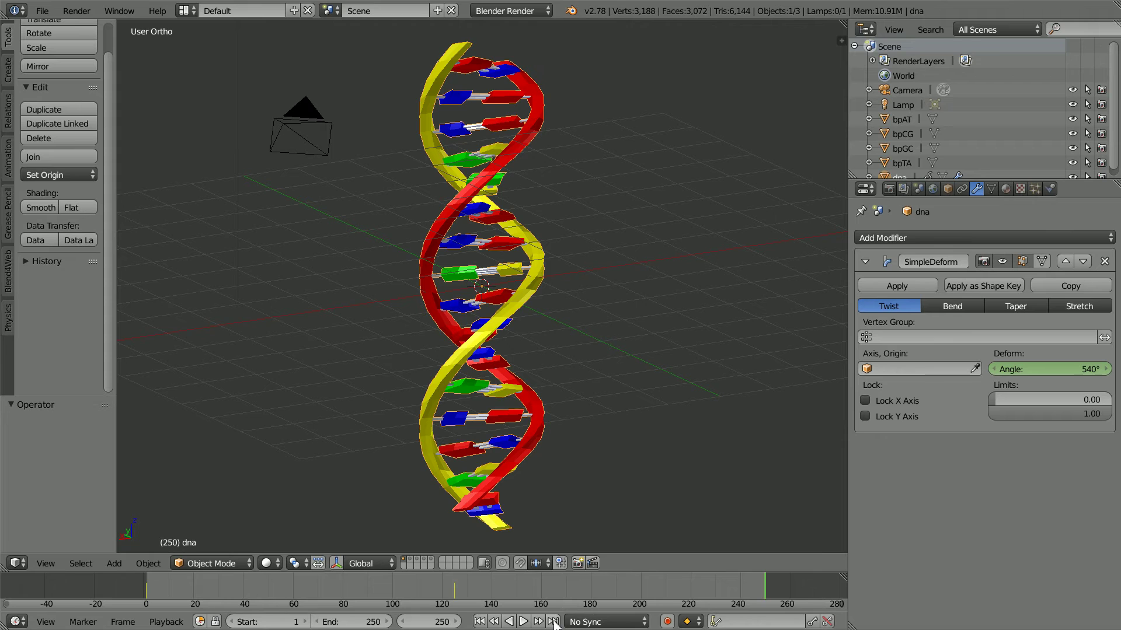
{"action": "left_click", "coordinate": [1049, 373]}
{"action": "type", "text": "0"}
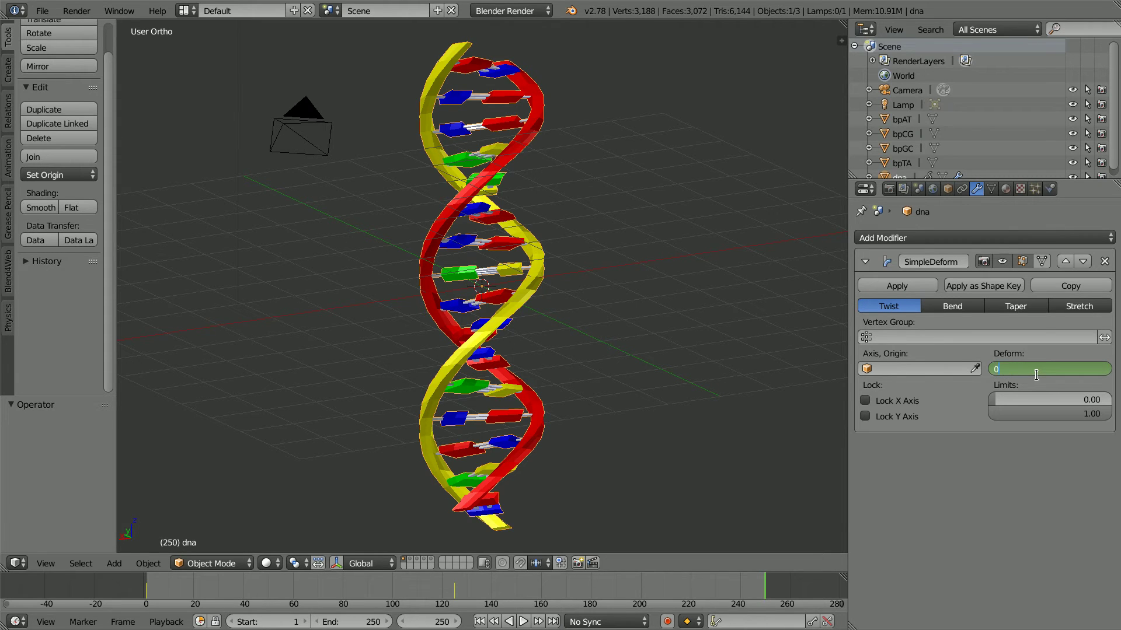
{"action": "key", "text": "Return"}
{"action": "right_click", "coordinate": [1037, 377]}
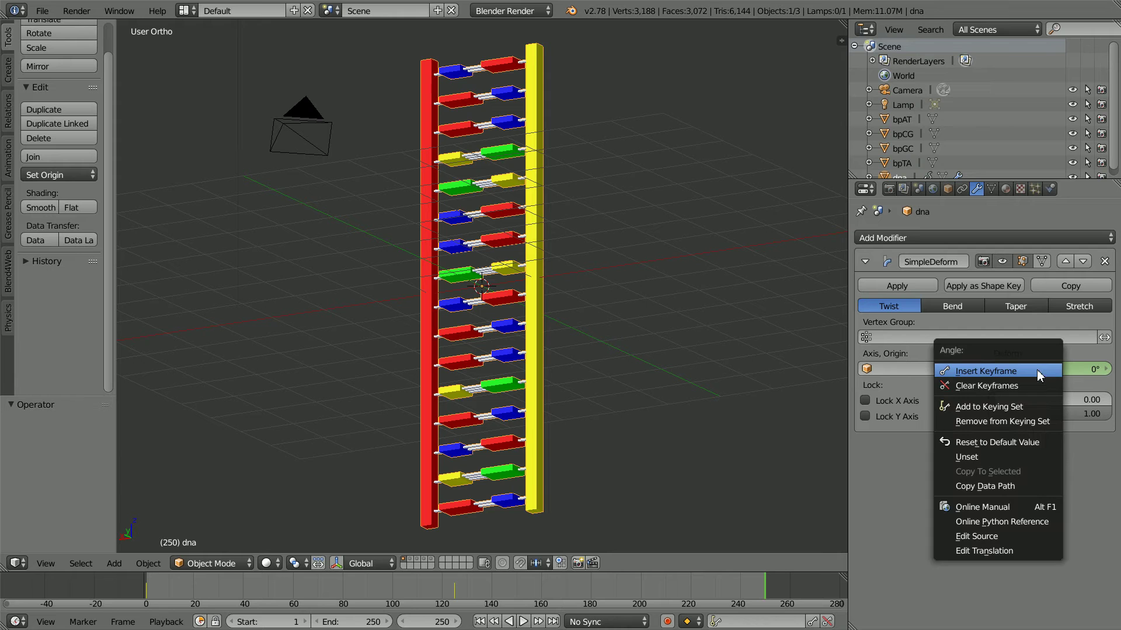
{"action": "left_click", "coordinate": [1035, 372]}
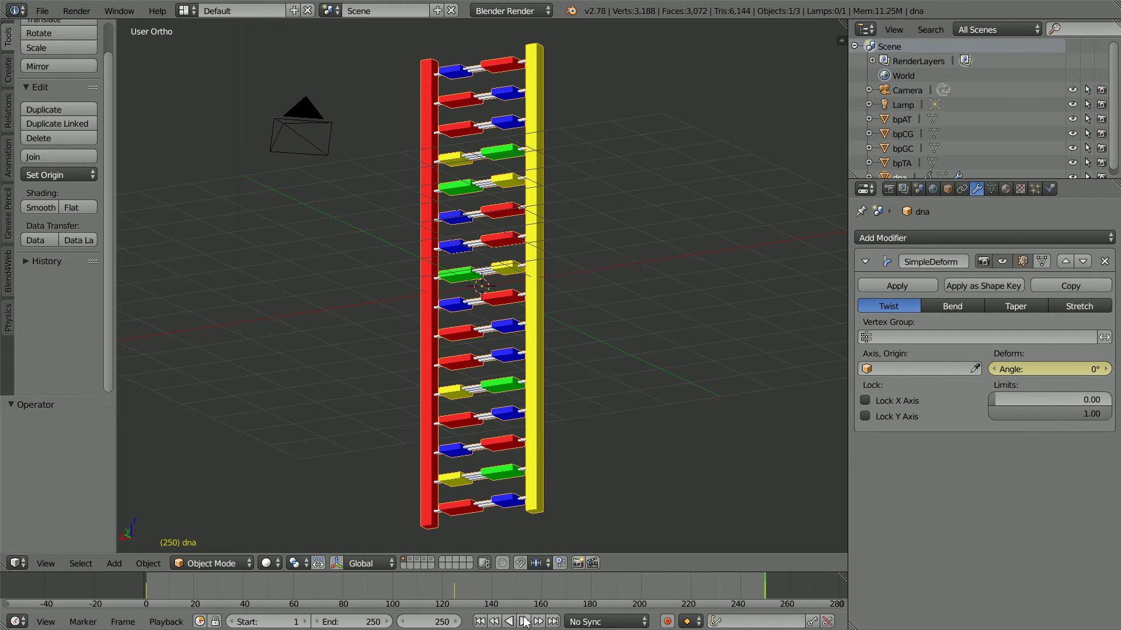
Step: Play the keyframed twist animation, stop it, and return to frame 1
{"action": "key", "text": "alt+a"}
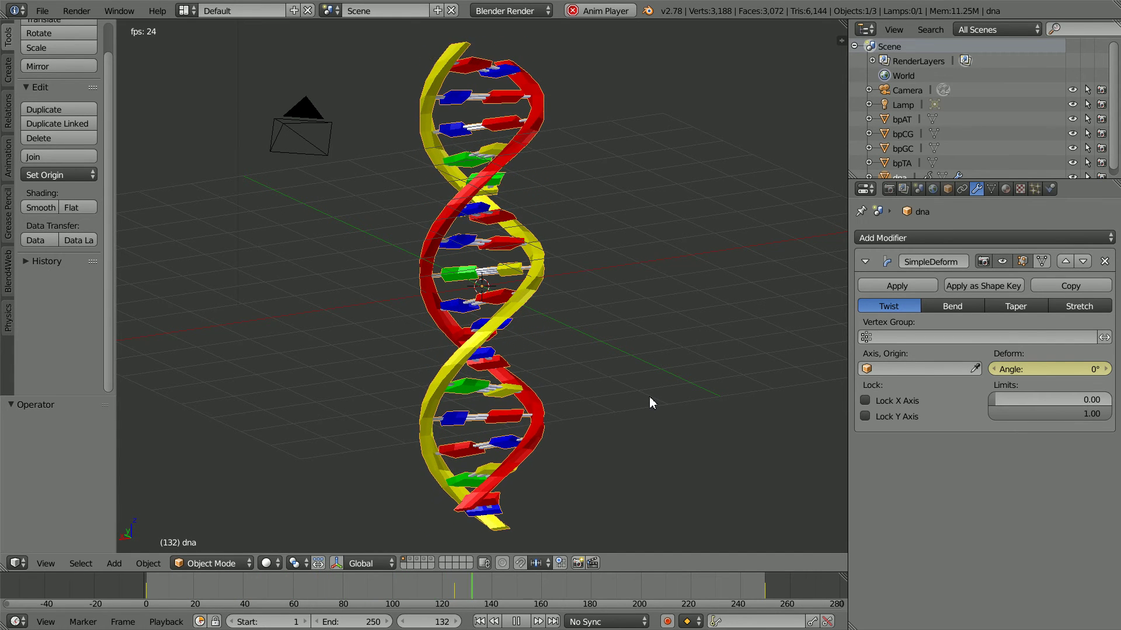
{"action": "left_click", "coordinate": [521, 625]}
{"action": "key", "text": "shift+Left"}
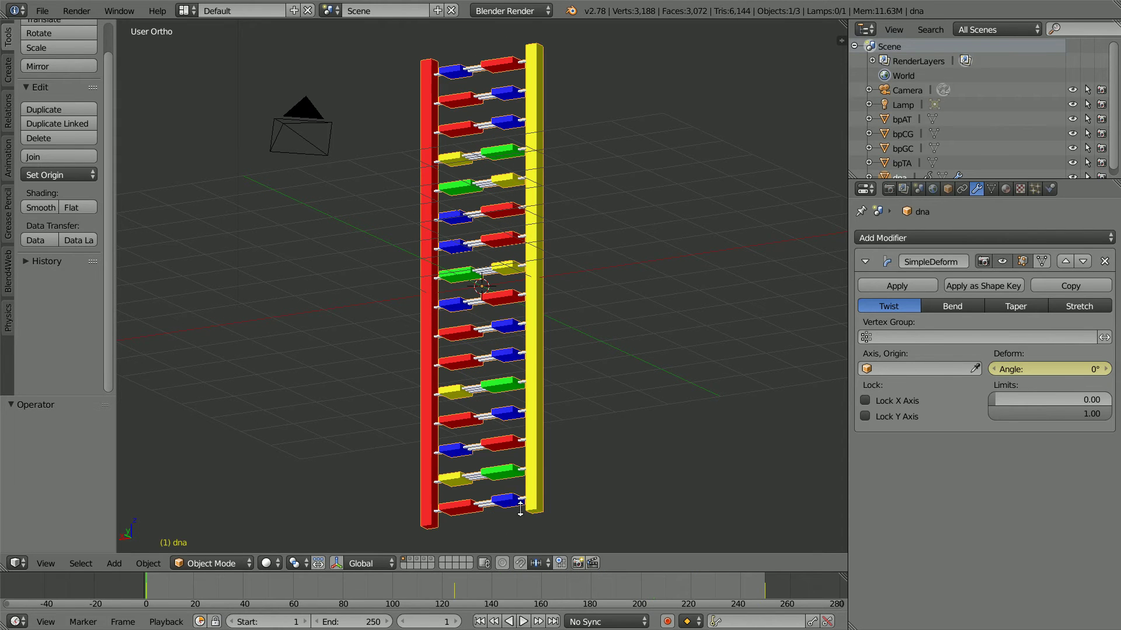
Step: Switch the render engine to Blend4Web and apply its recommended shading options to the scene
{"action": "left_click", "coordinate": [512, 12]}
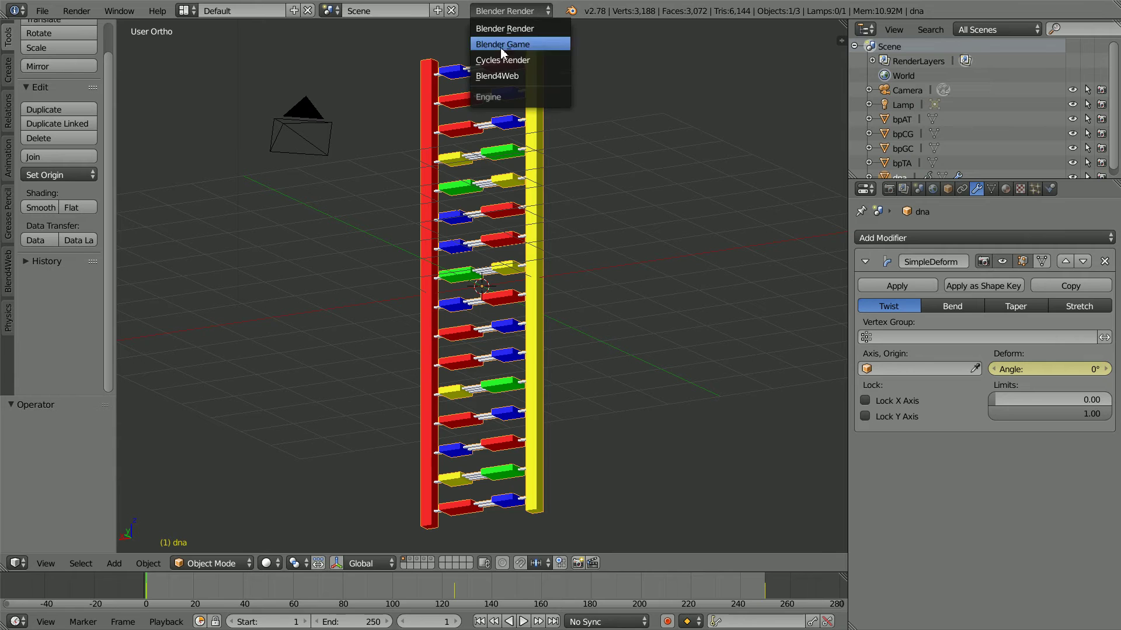
{"action": "left_click", "coordinate": [541, 78]}
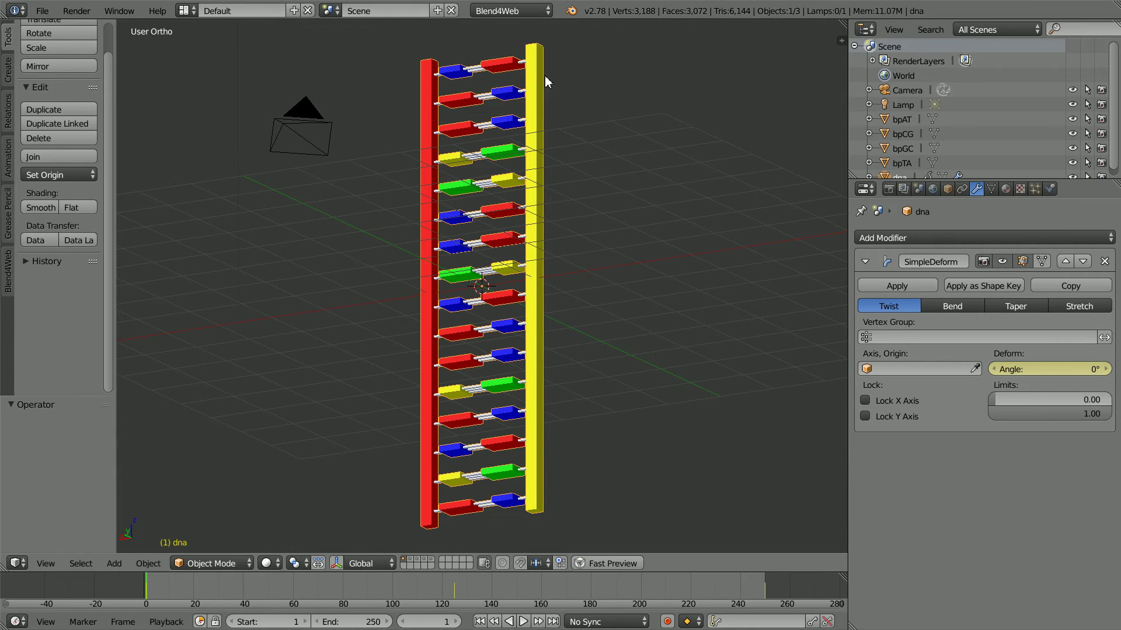
{"action": "left_click", "coordinate": [890, 193]}
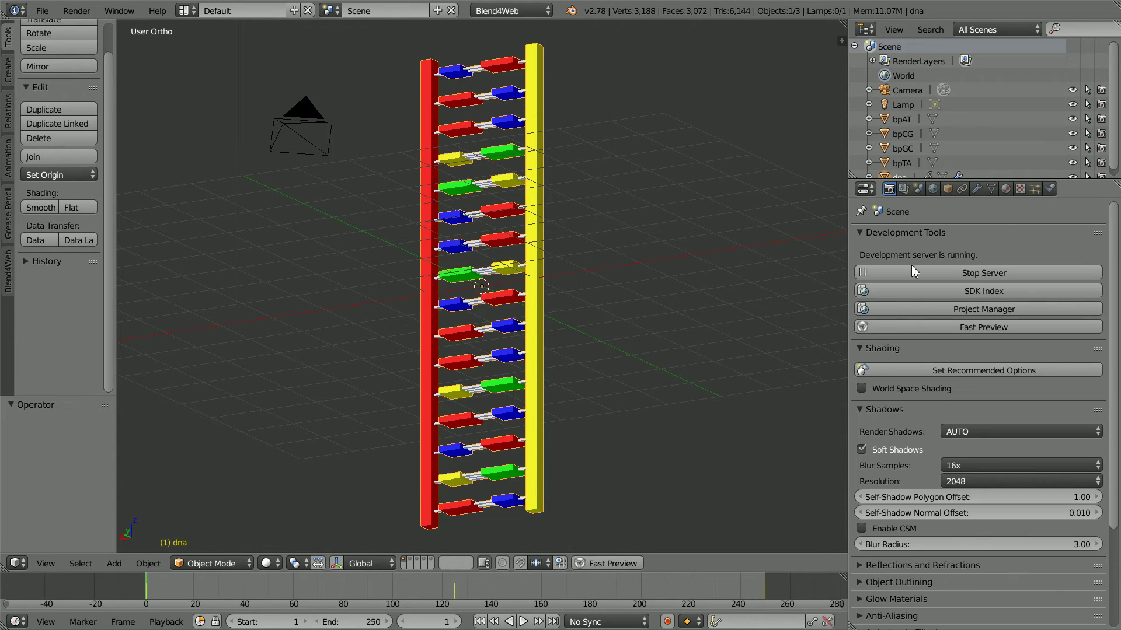
{"action": "left_click", "coordinate": [1030, 373]}
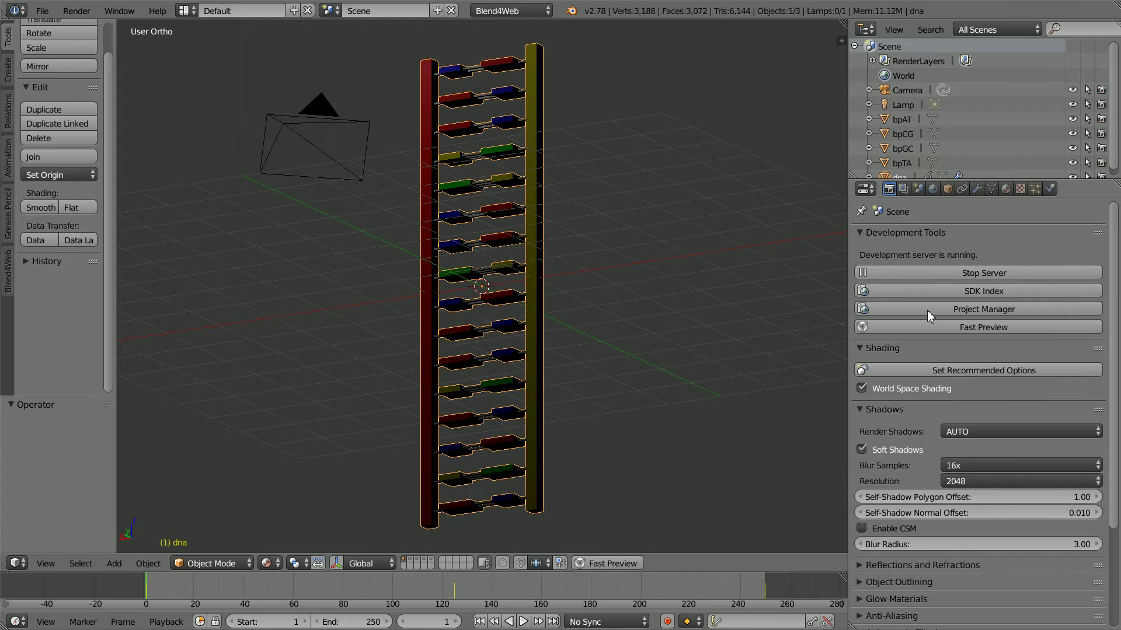
Step: Show only the layer holding the bpGC base pair and set the viewport shading to Solid
{"action": "left_click", "coordinate": [432, 558]}
{"action": "left_click", "coordinate": [272, 564]}
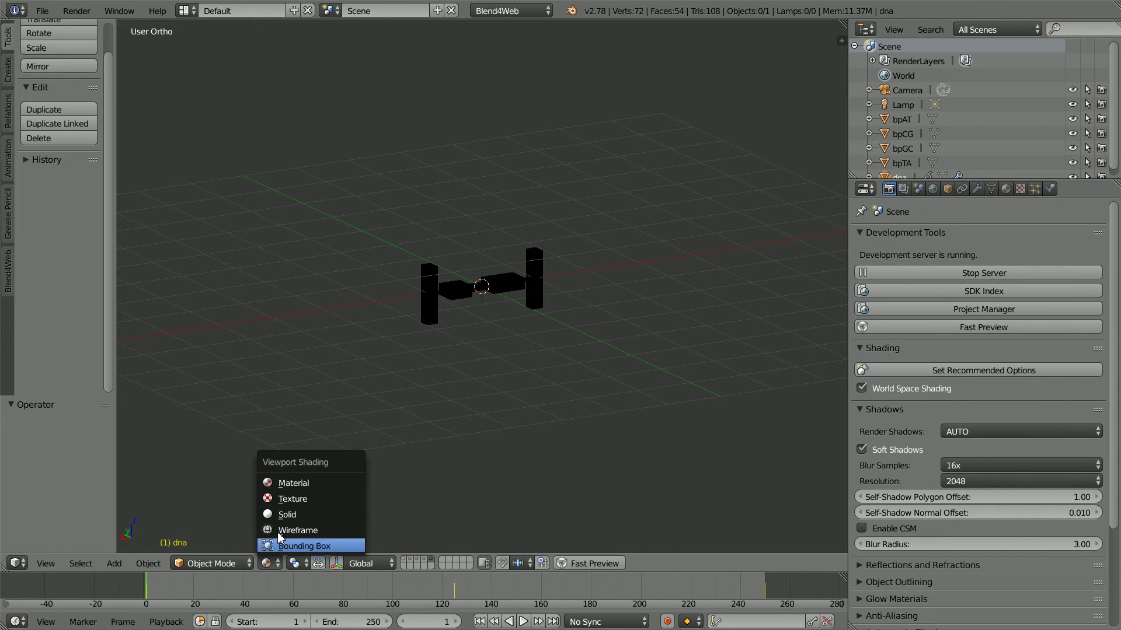
{"action": "left_click", "coordinate": [324, 515]}
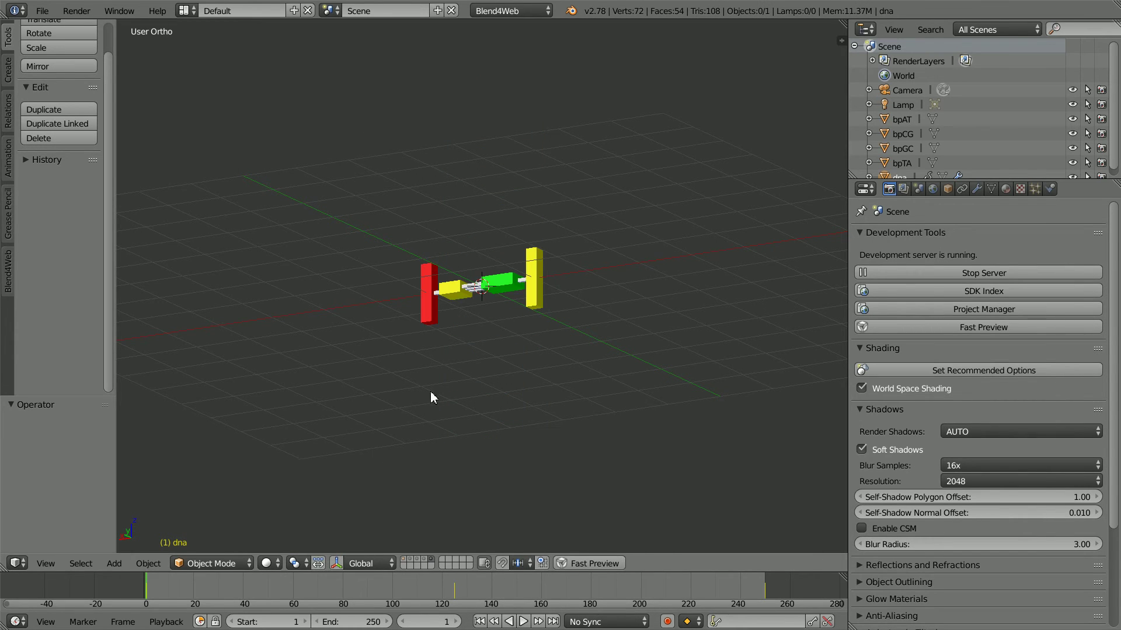
Step: Delete the bpGC base pair object from the displayed layer
{"action": "right_click", "coordinate": [513, 290]}
{"action": "key", "text": "x"}
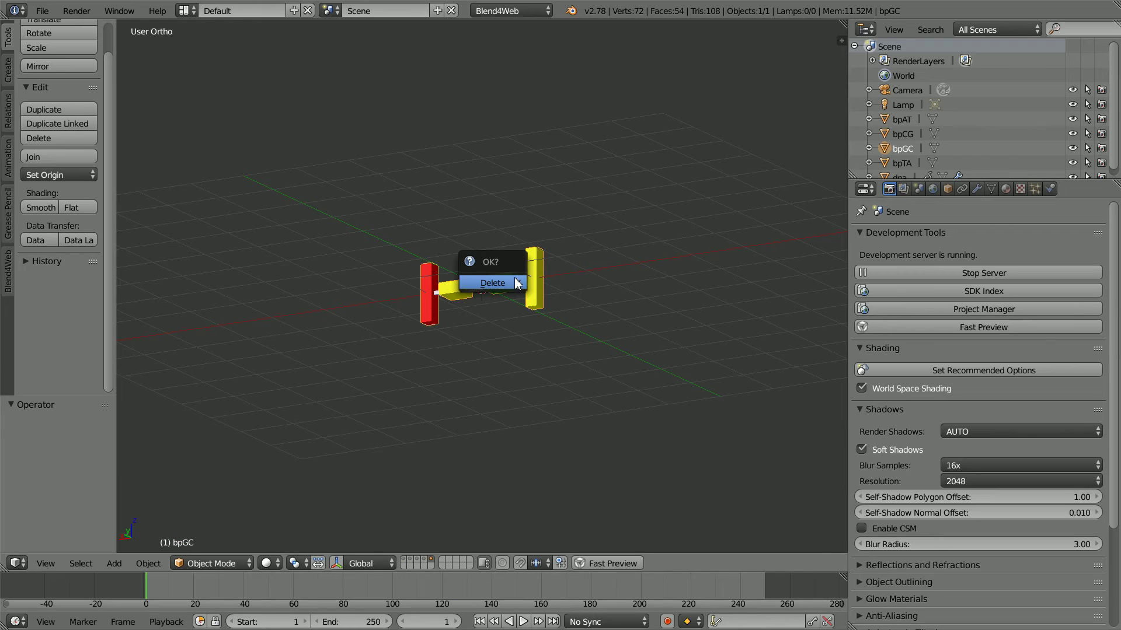
{"action": "left_click", "coordinate": [517, 283]}
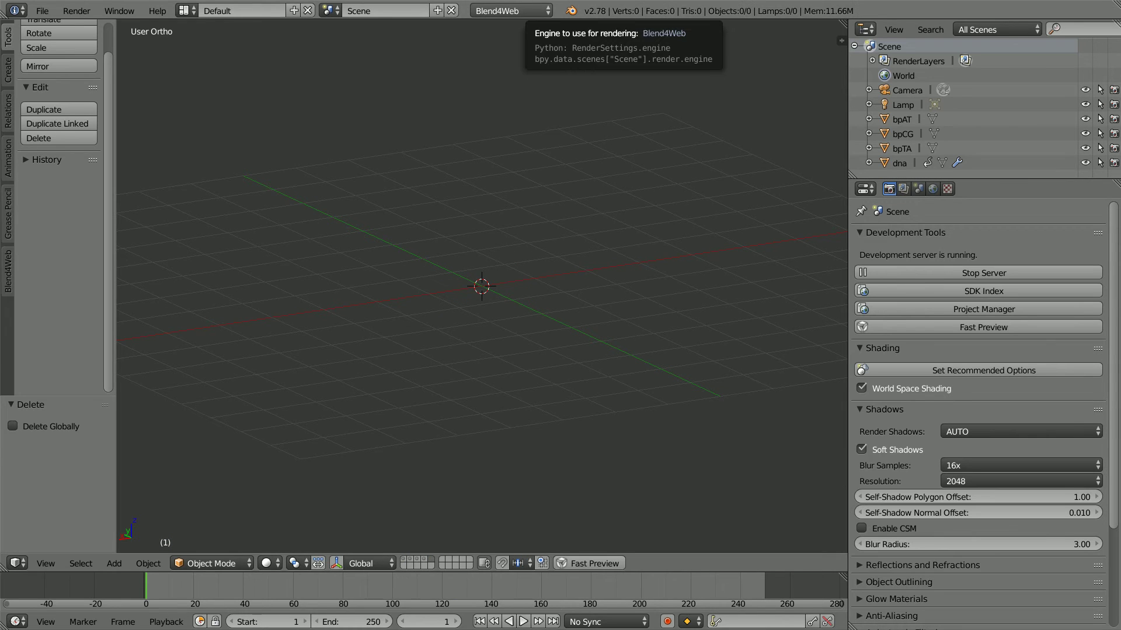
Step: Show only the layer holding the bpCG base pair and delete that object
{"action": "left_click", "coordinate": [423, 560]}
{"action": "right_click", "coordinate": [472, 304]}
{"action": "key", "text": "x"}
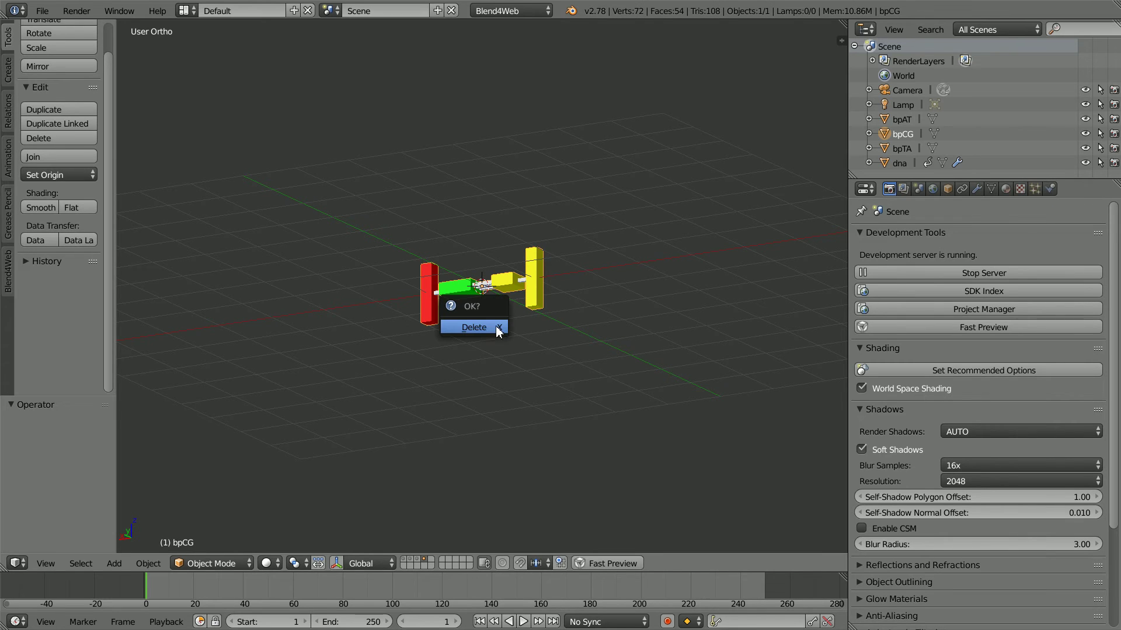
{"action": "left_click", "coordinate": [482, 329]}
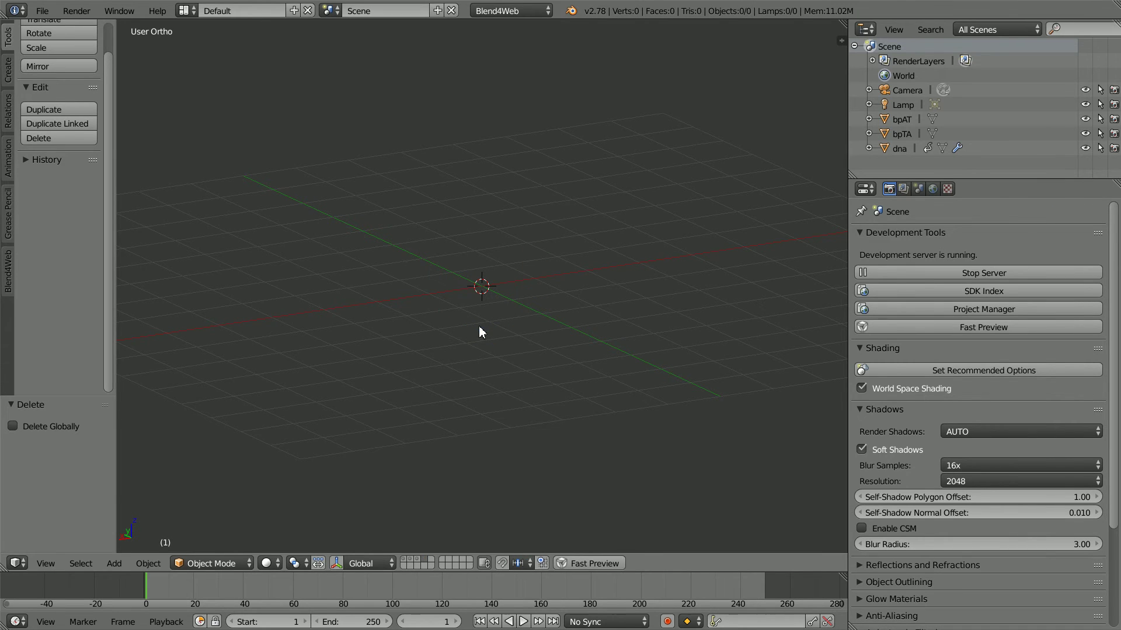
Step: Display the layer containing the bpAT base pair and delete the bpAT object
{"action": "left_click", "coordinate": [417, 559]}
{"action": "right_click", "coordinate": [510, 288]}
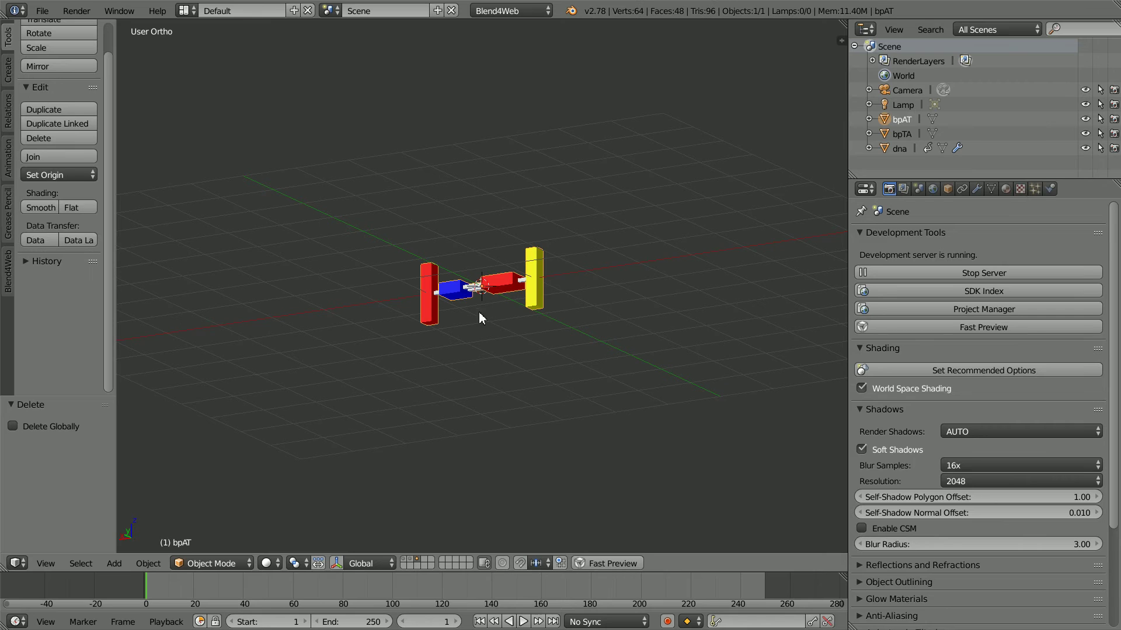
{"action": "key", "text": "x"}
{"action": "left_click", "coordinate": [461, 330]}
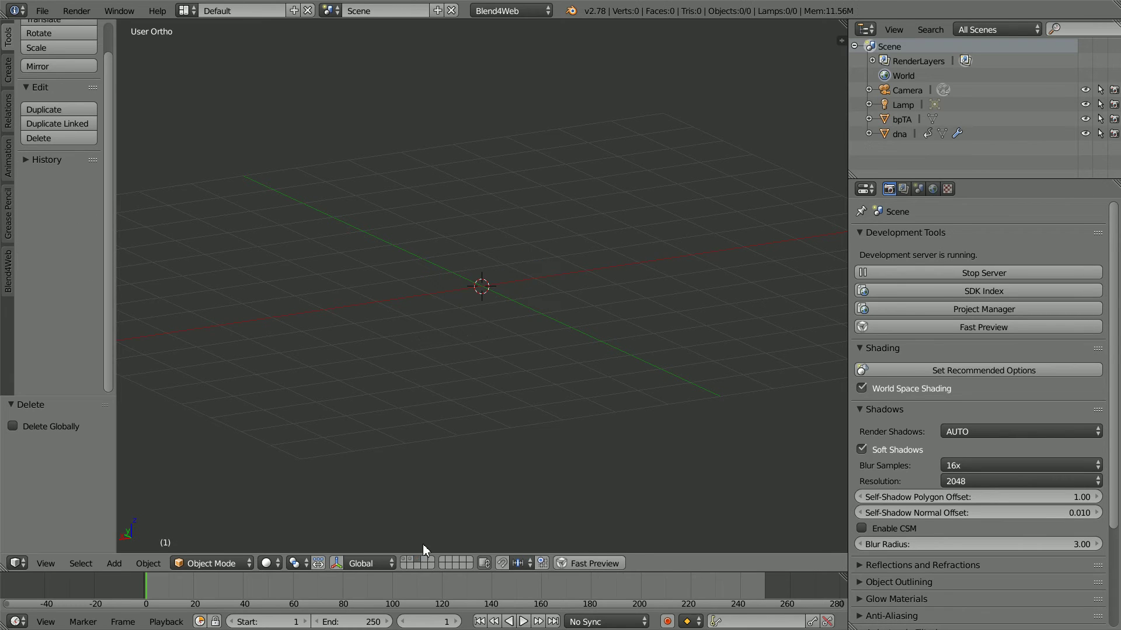
Step: Display the layer containing the last base pair, bpTA, and delete that object
{"action": "key", "text": "ctrl+z"}
{"action": "right_click", "coordinate": [464, 290]}
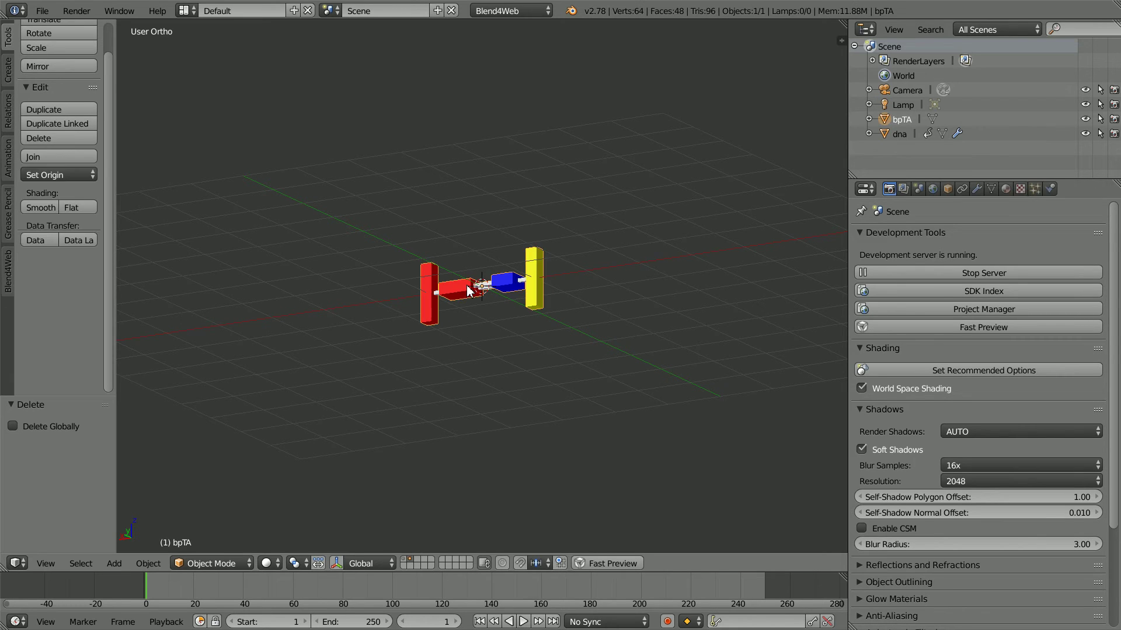
{"action": "key", "text": "x"}
{"action": "left_click", "coordinate": [460, 323]}
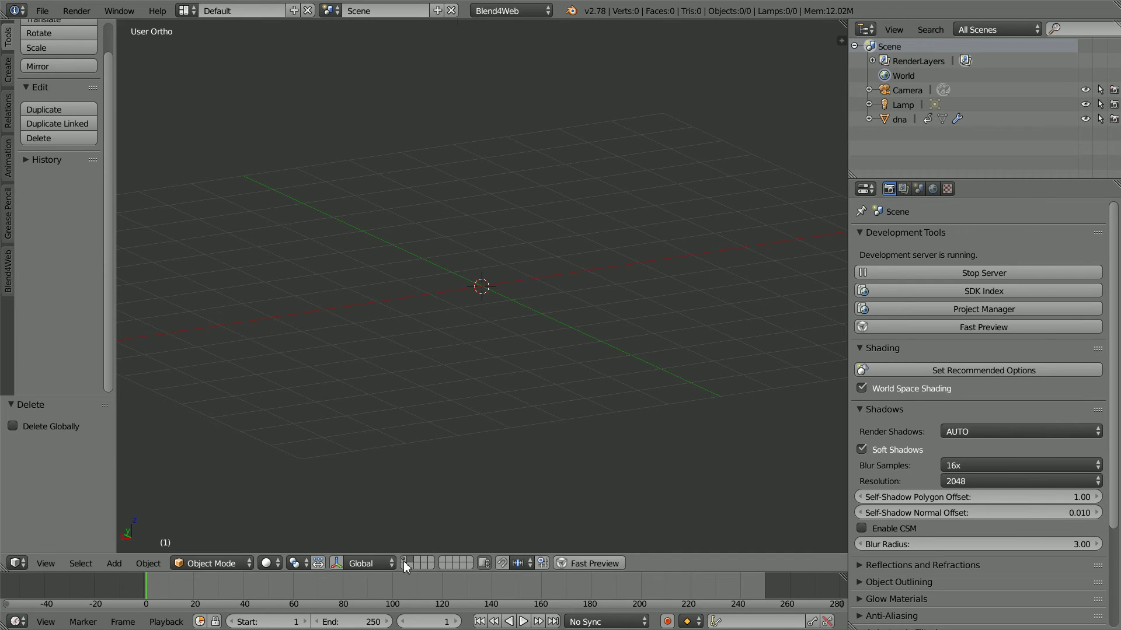
Step: Select the dna model on its own layer and set the viewport shading to Material
{"action": "key", "text": "ctrl+z"}
{"action": "right_click", "coordinate": [441, 392]}
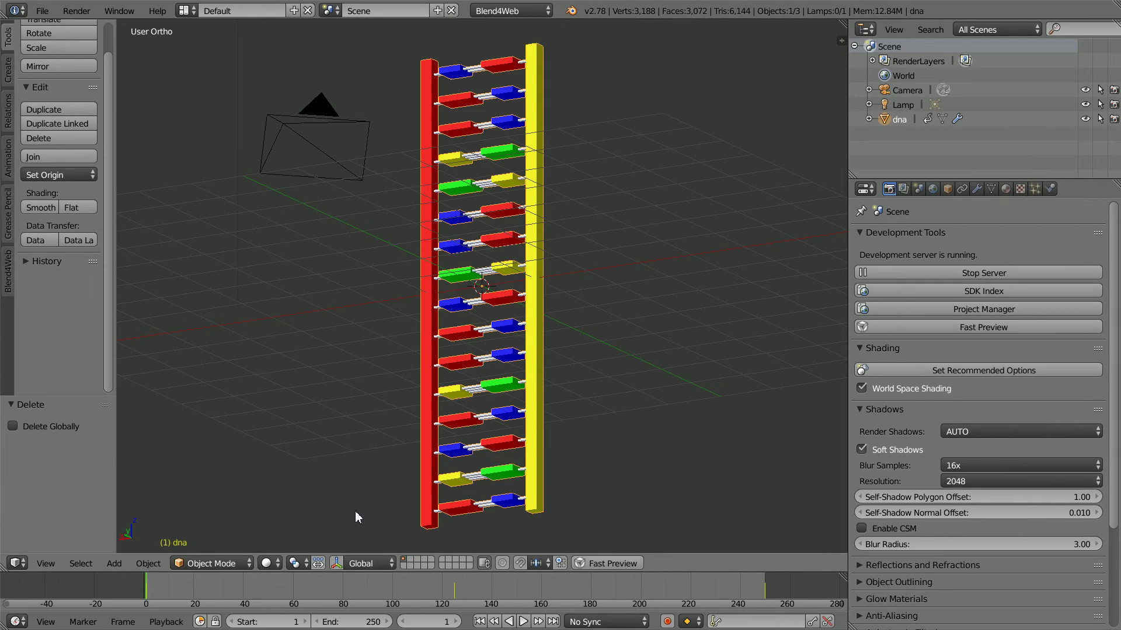
{"action": "left_click", "coordinate": [268, 563]}
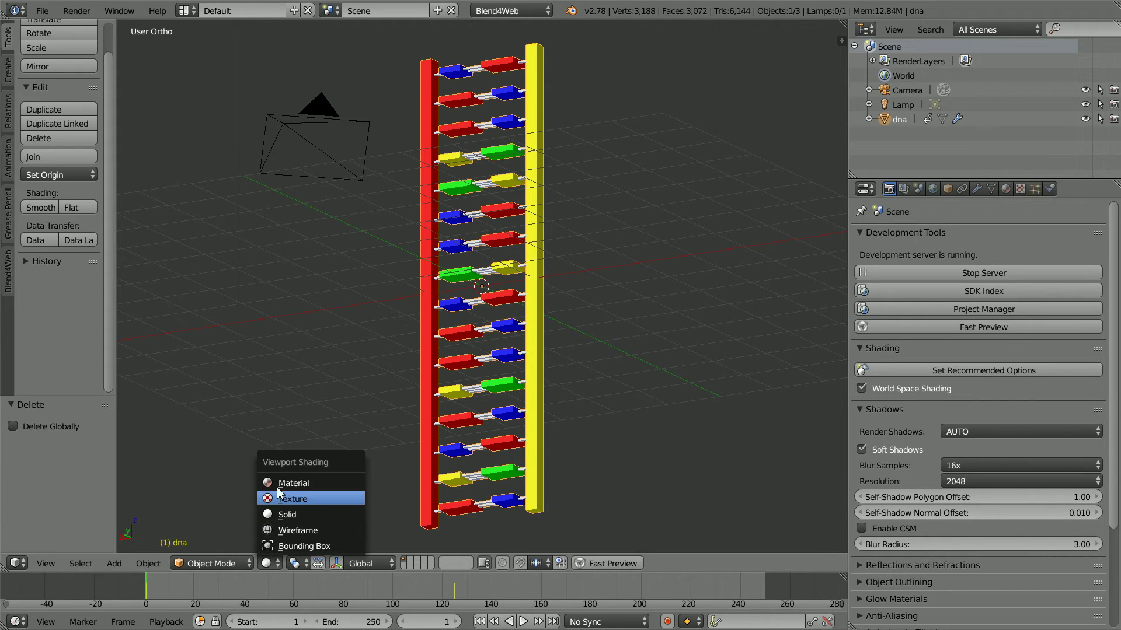
{"action": "left_click", "coordinate": [323, 484]}
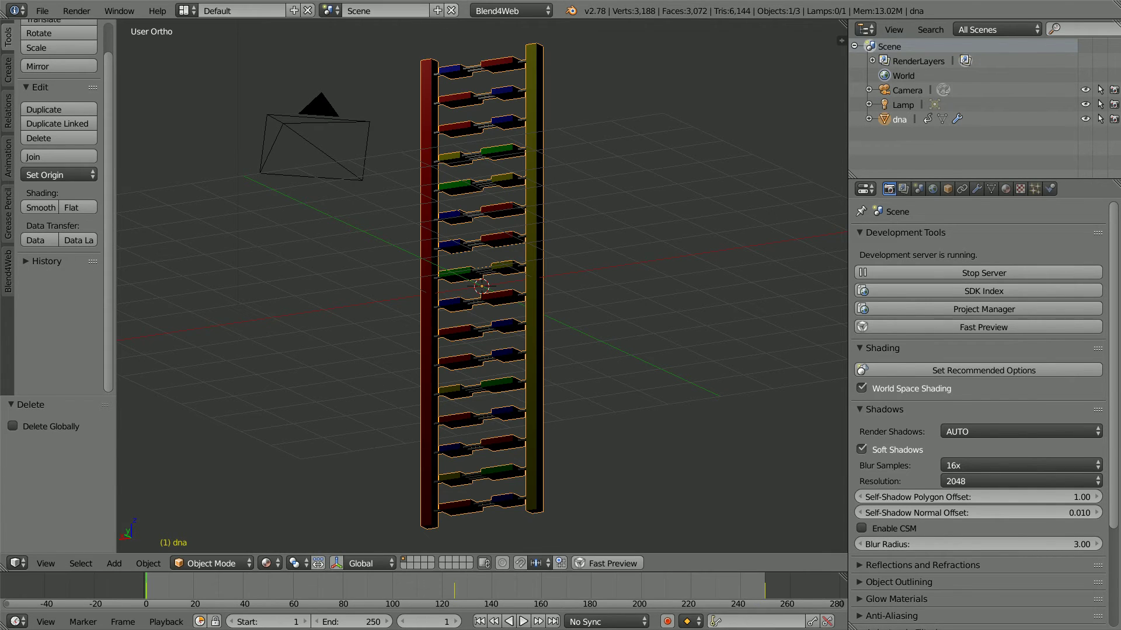
Step: Show the dna object's transform settings and apply its scale
{"action": "left_click", "coordinate": [948, 190]}
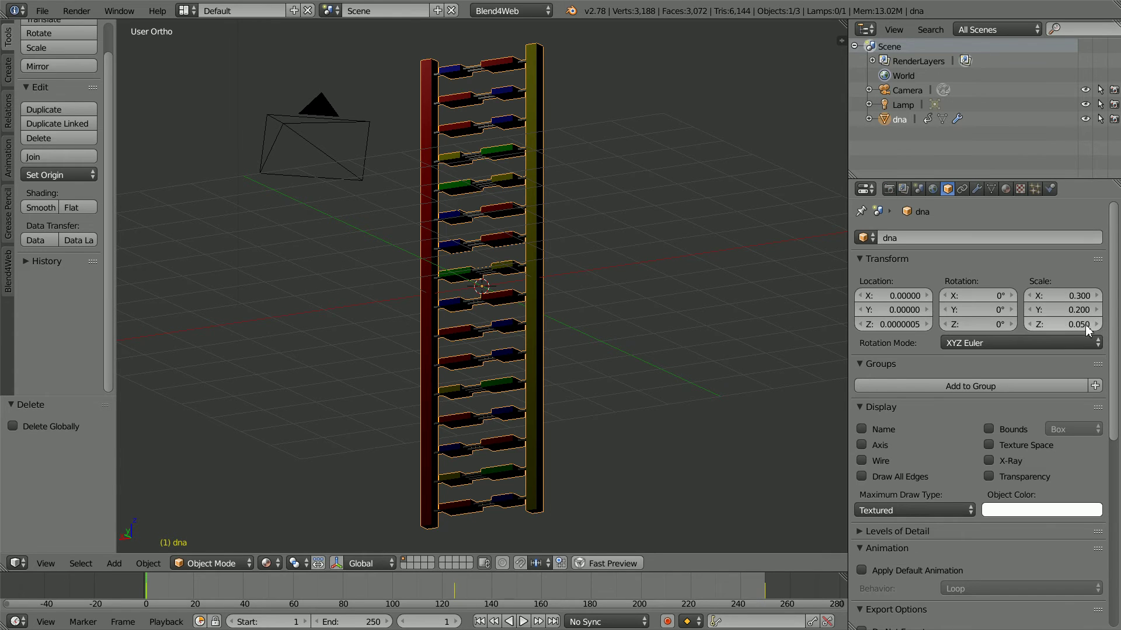
{"action": "left_click", "coordinate": [159, 568]}
{"action": "mouse_move", "coordinate": [166, 452]}
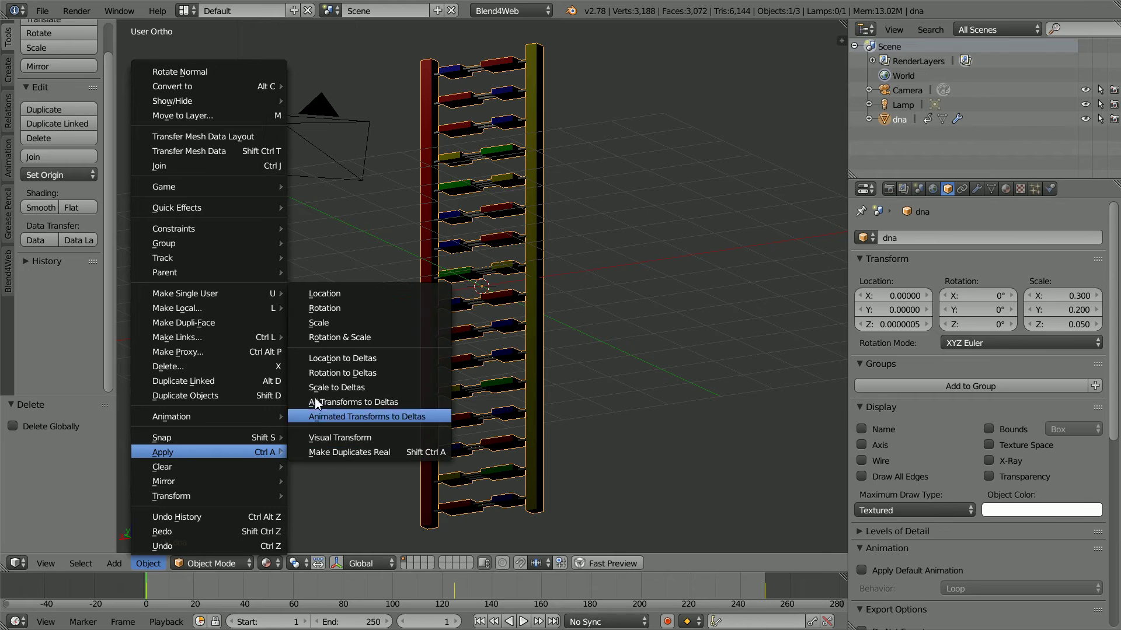
{"action": "left_click", "coordinate": [345, 324]}
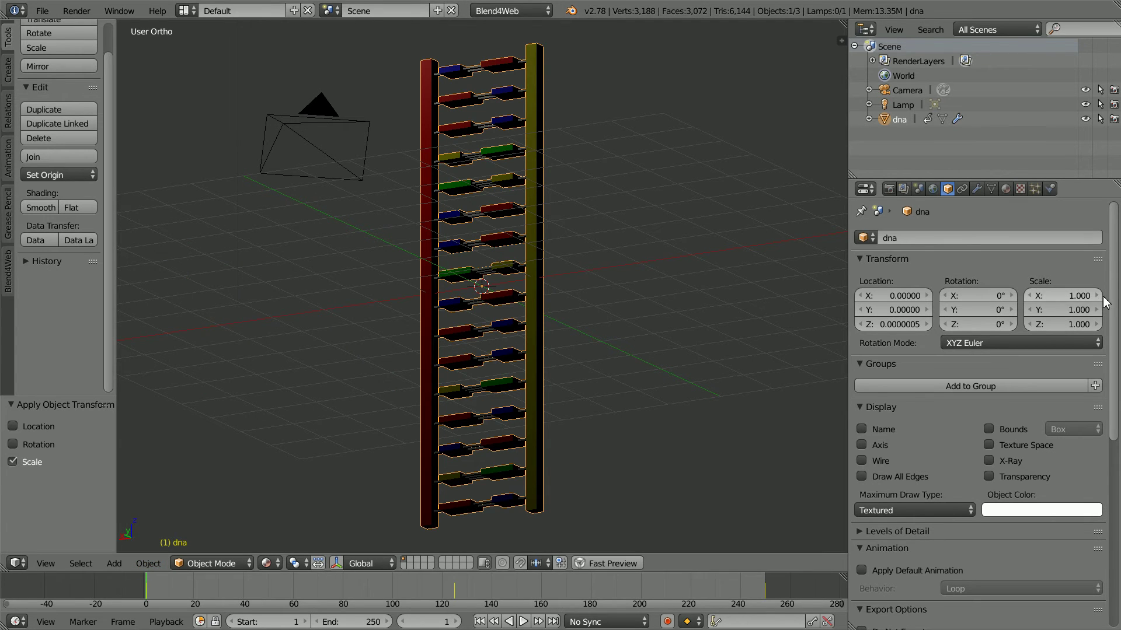
Step: Enable Export Vertex Animation and Apply Default Animation with Loop behavior for the dna object
{"action": "scroll", "coordinate": [1105, 315], "scroll_direction": "down", "scroll_amount": 4}
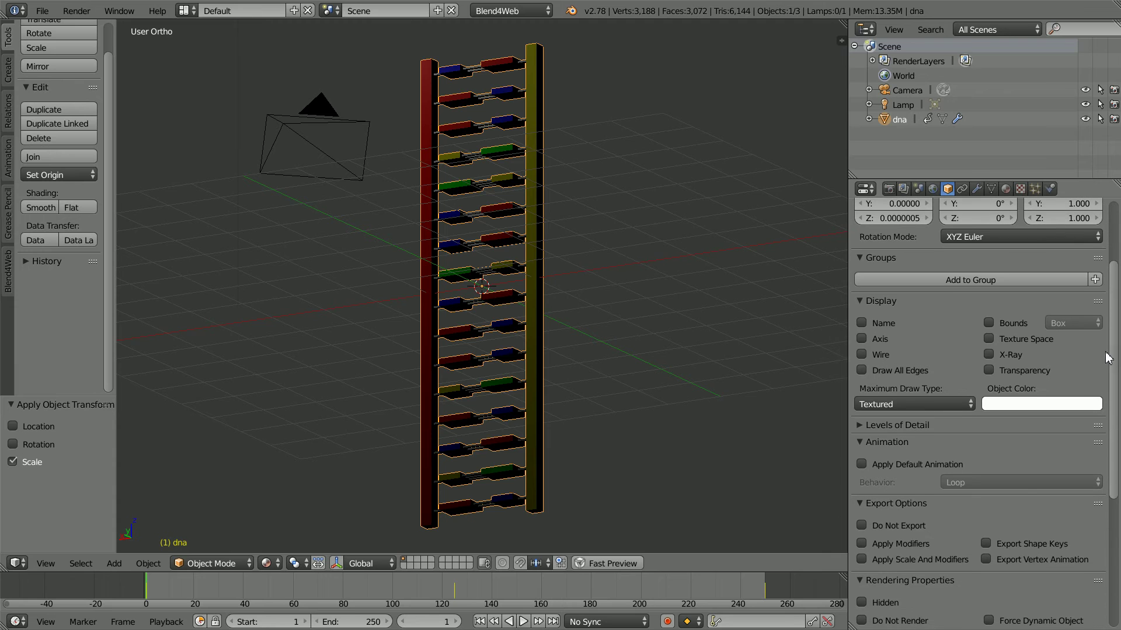
{"action": "left_click", "coordinate": [1075, 563]}
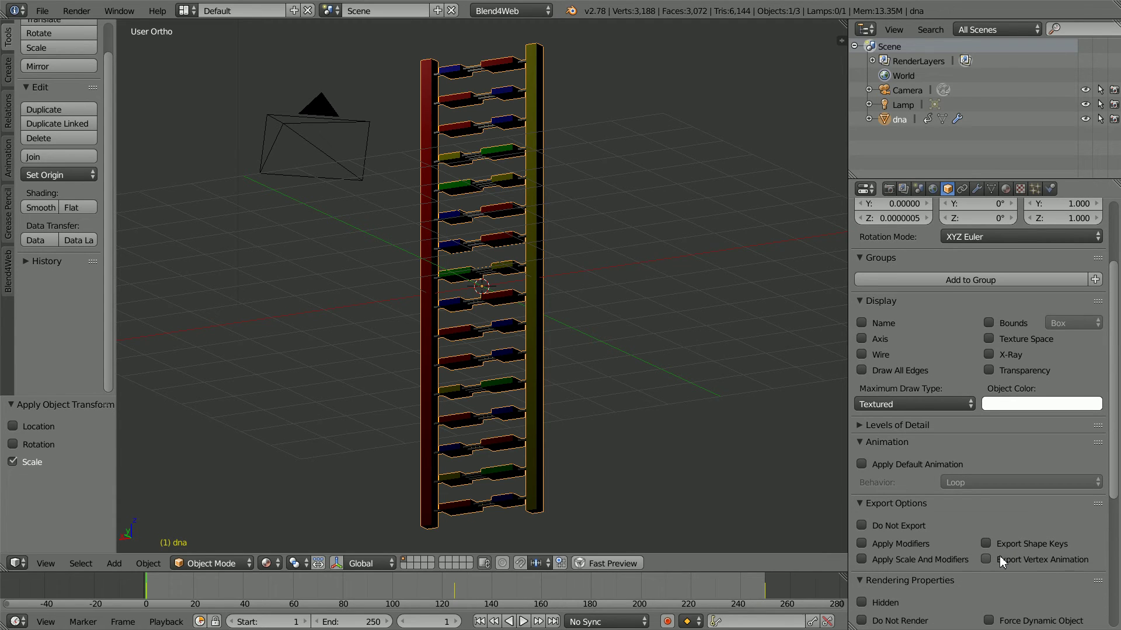
{"action": "left_click", "coordinate": [862, 466]}
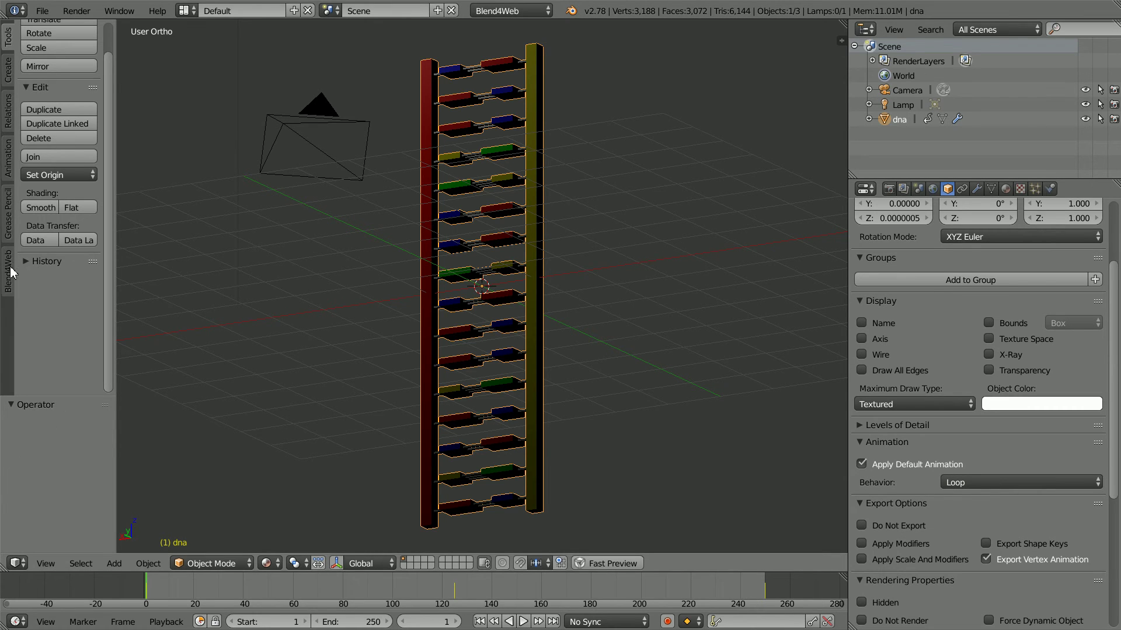
Step: Add a vertex animation for frames 1 to 250 with Allow NLA disabled in Blend4Web's Bake Vertex Animation tools, and bake it
{"action": "left_click", "coordinate": [10, 289]}
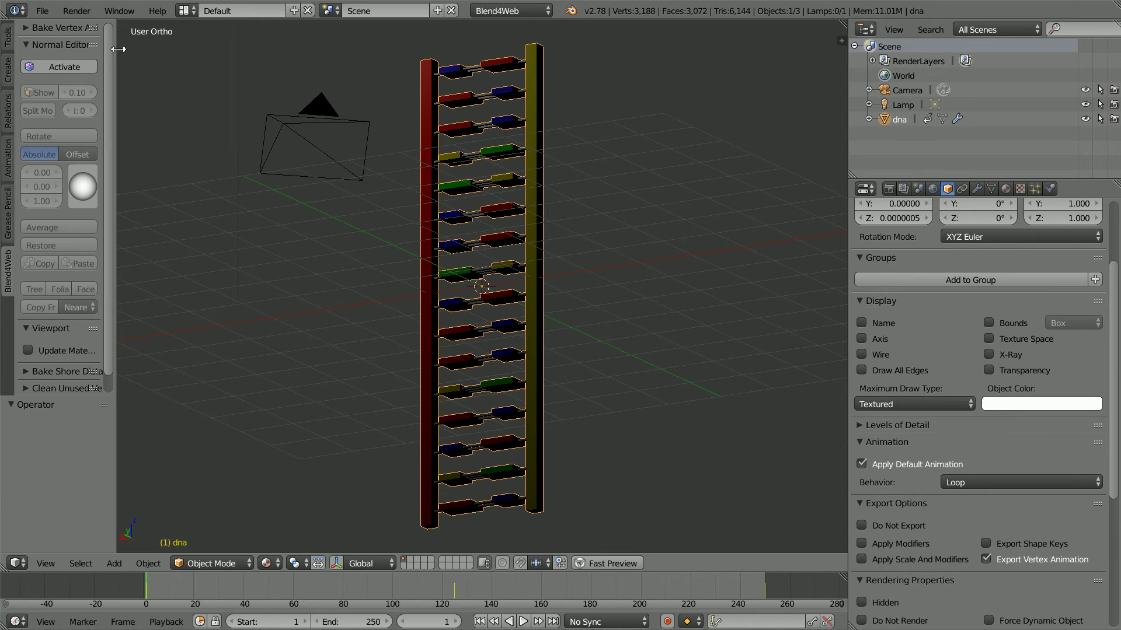
{"action": "left_click_drag", "start_coordinate": [118, 51], "coordinate": [162, 48]}
{"action": "left_click", "coordinate": [28, 28]}
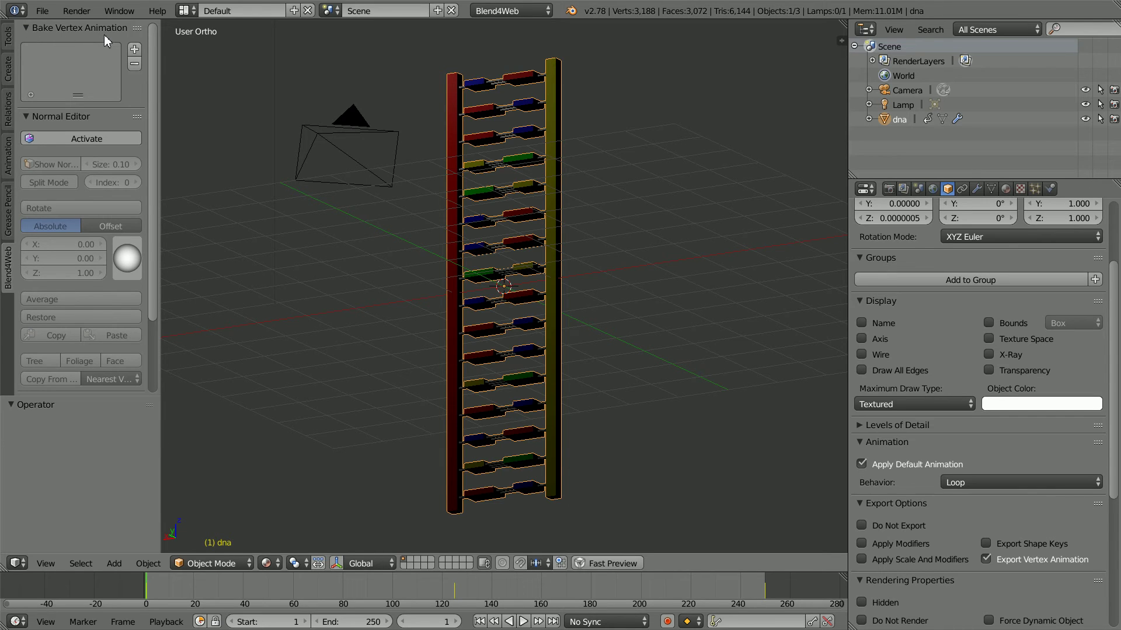
{"action": "left_click", "coordinate": [136, 51]}
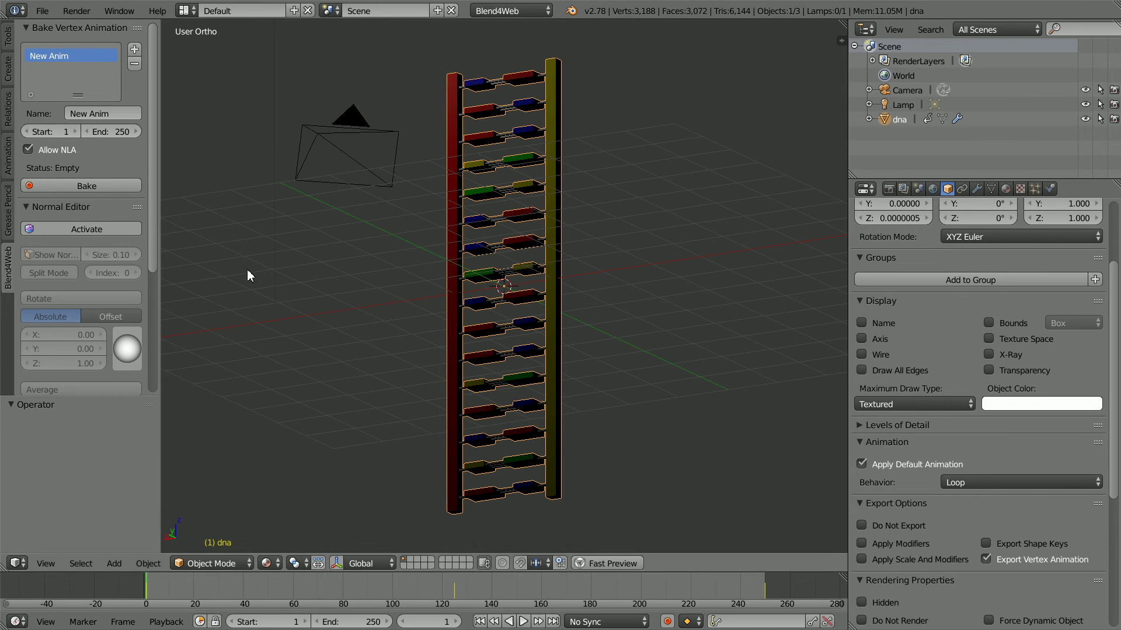
{"action": "left_click", "coordinate": [27, 150]}
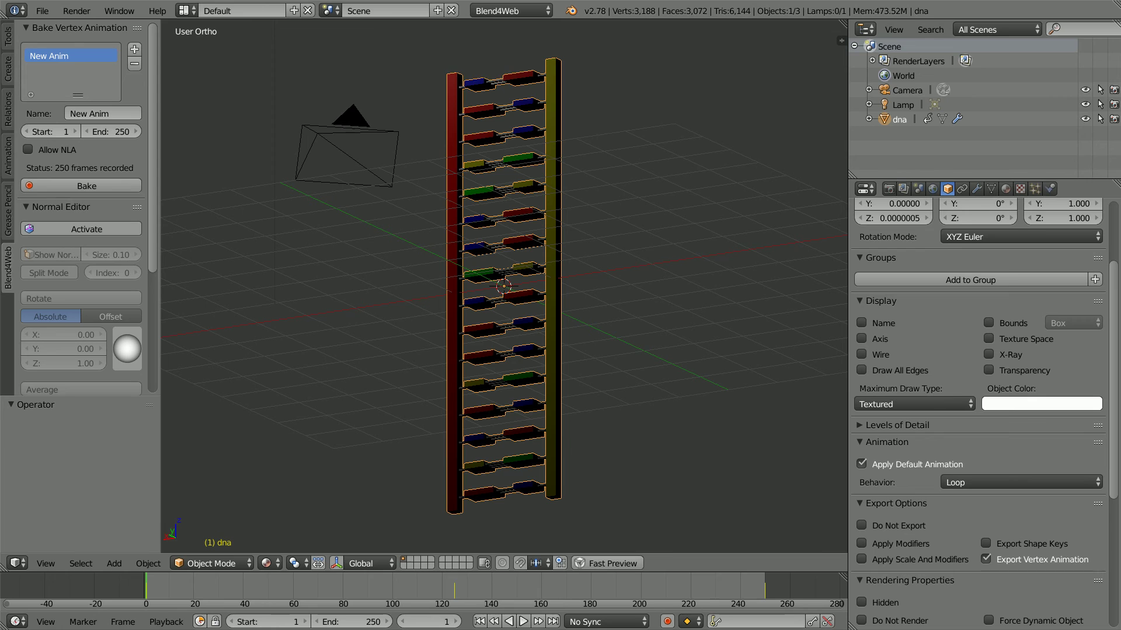
Step: Unlink dnaAction from the dna object in the Dope Sheet's Action Editor
{"action": "left_click", "coordinate": [22, 623]}
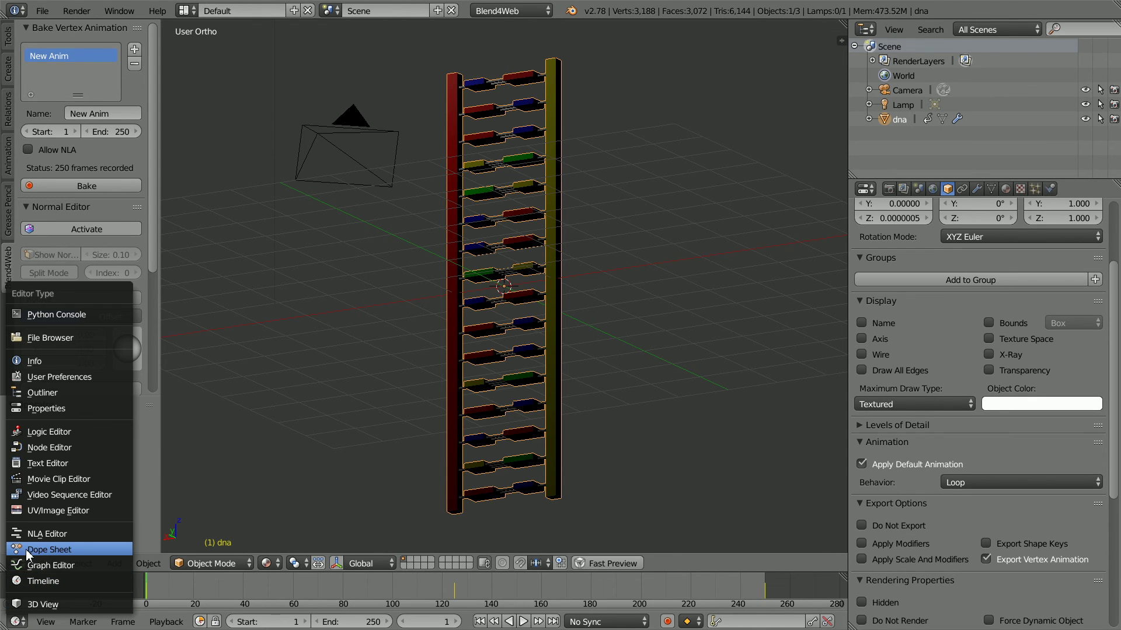
{"action": "left_click", "coordinate": [83, 554]}
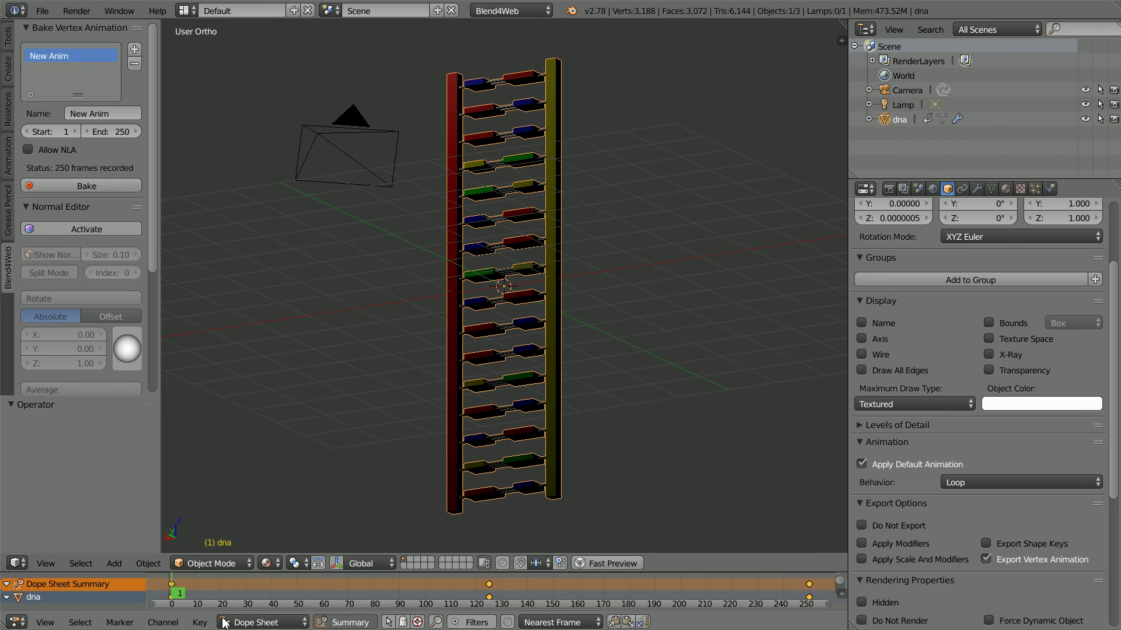
{"action": "left_click", "coordinate": [280, 624]}
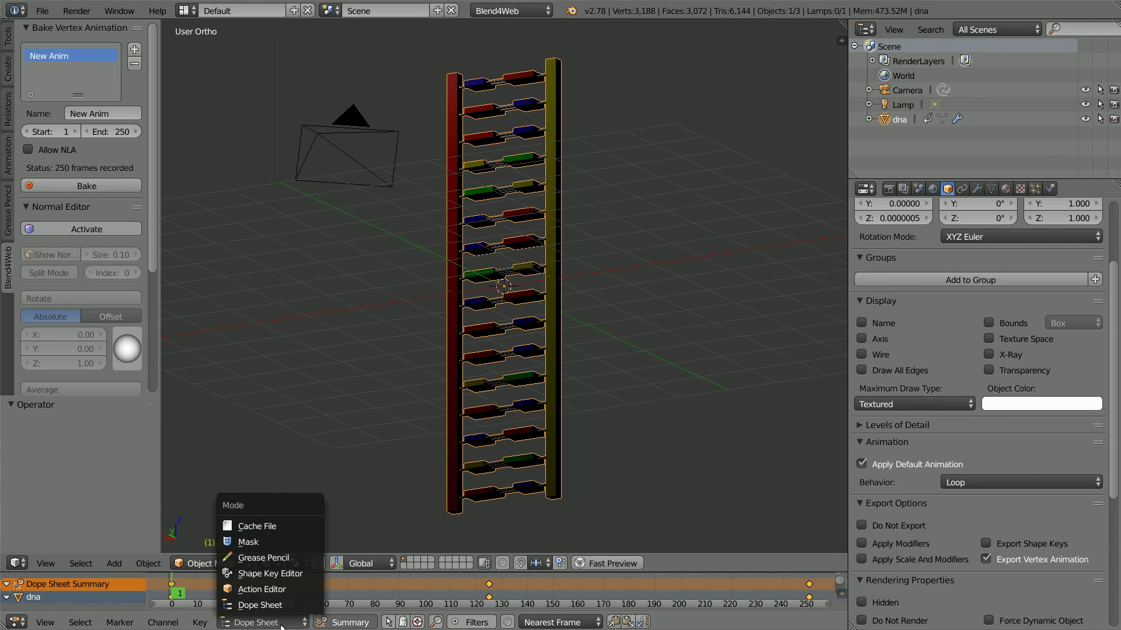
{"action": "left_click", "coordinate": [291, 591]}
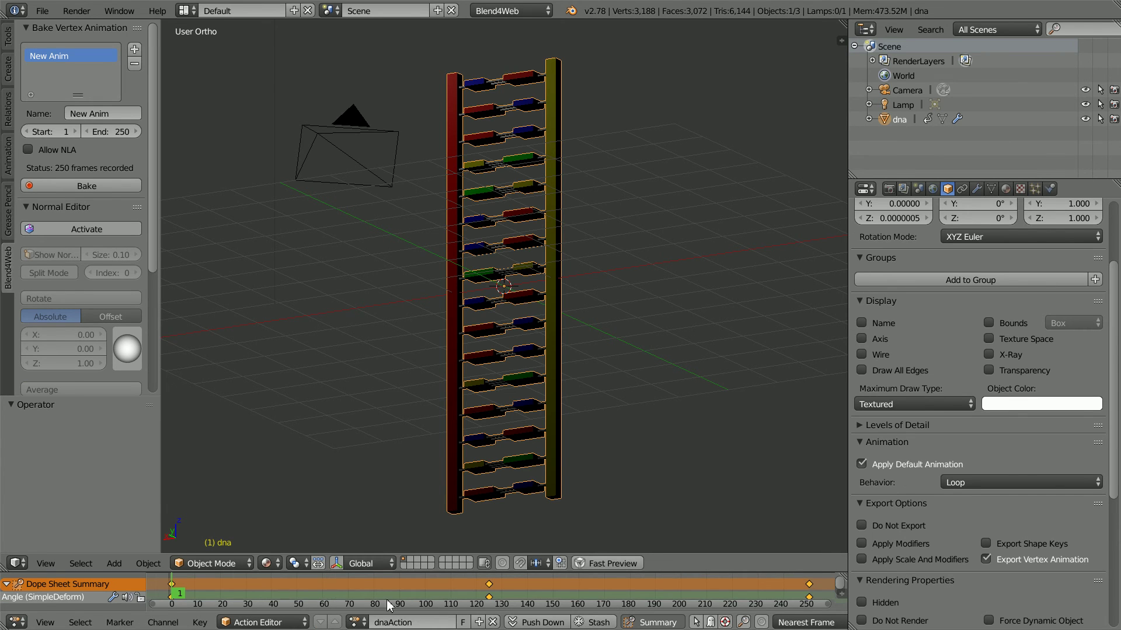
{"action": "left_click", "coordinate": [496, 622]}
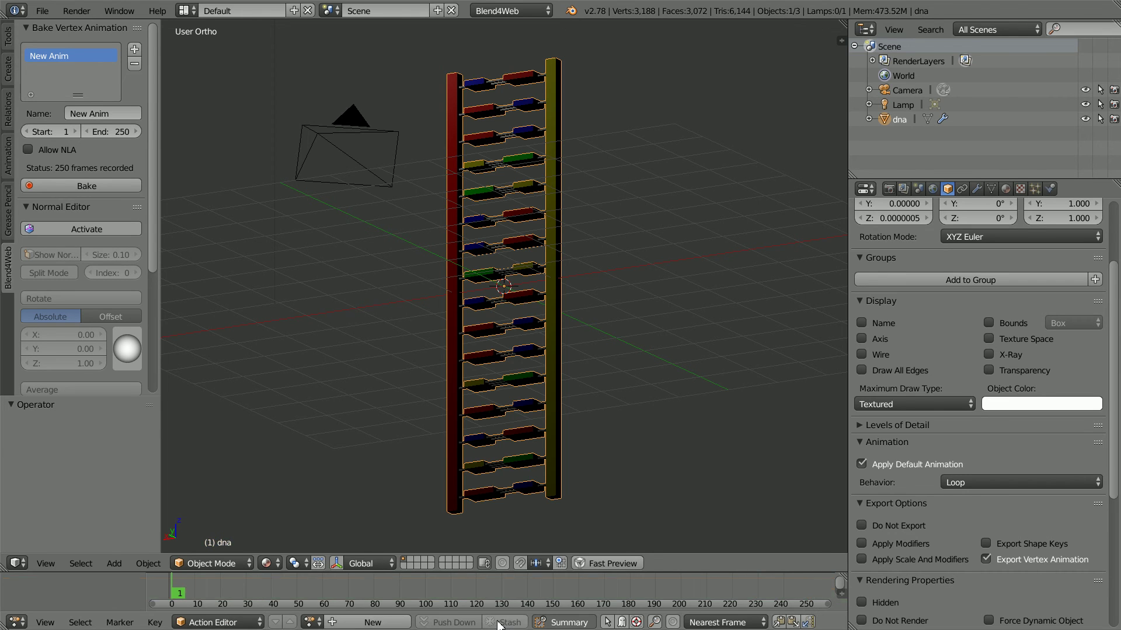
Step: Bring back the Timeline and play the scene to check the dna object without its action, stopping and rewinding to the first frame
{"action": "left_click", "coordinate": [17, 623]}
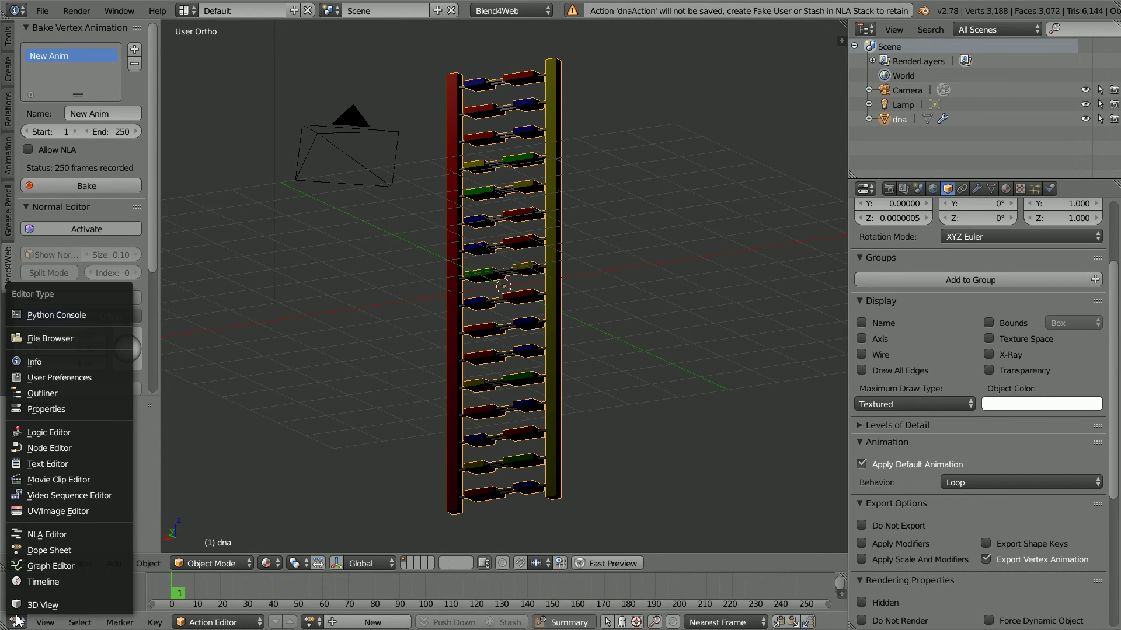
{"action": "left_click", "coordinate": [82, 584]}
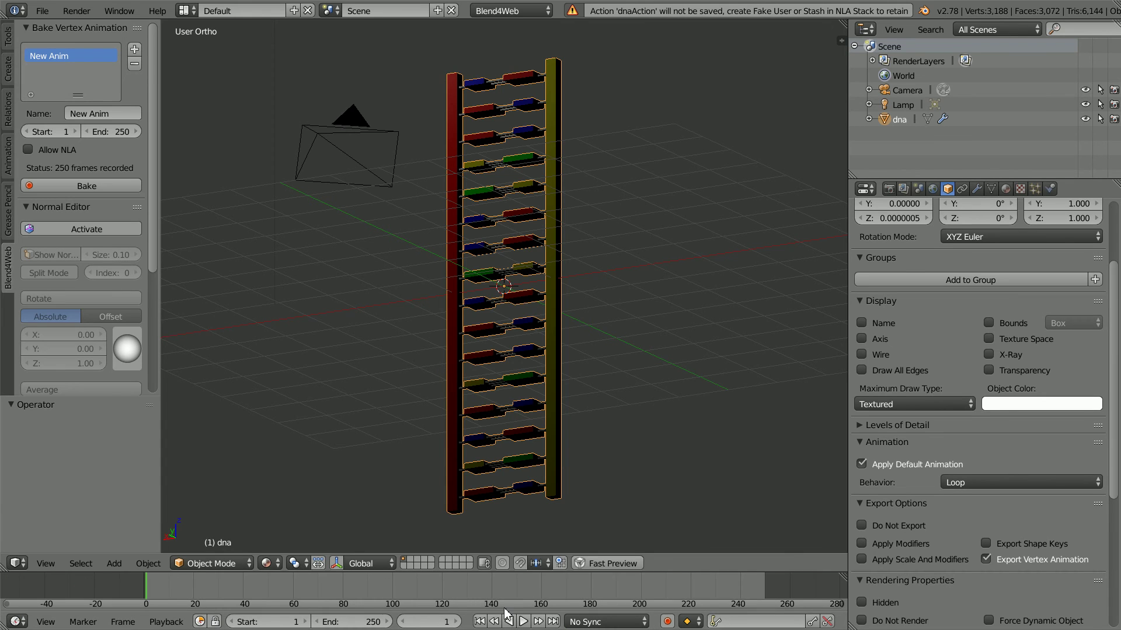
{"action": "left_click", "coordinate": [523, 622]}
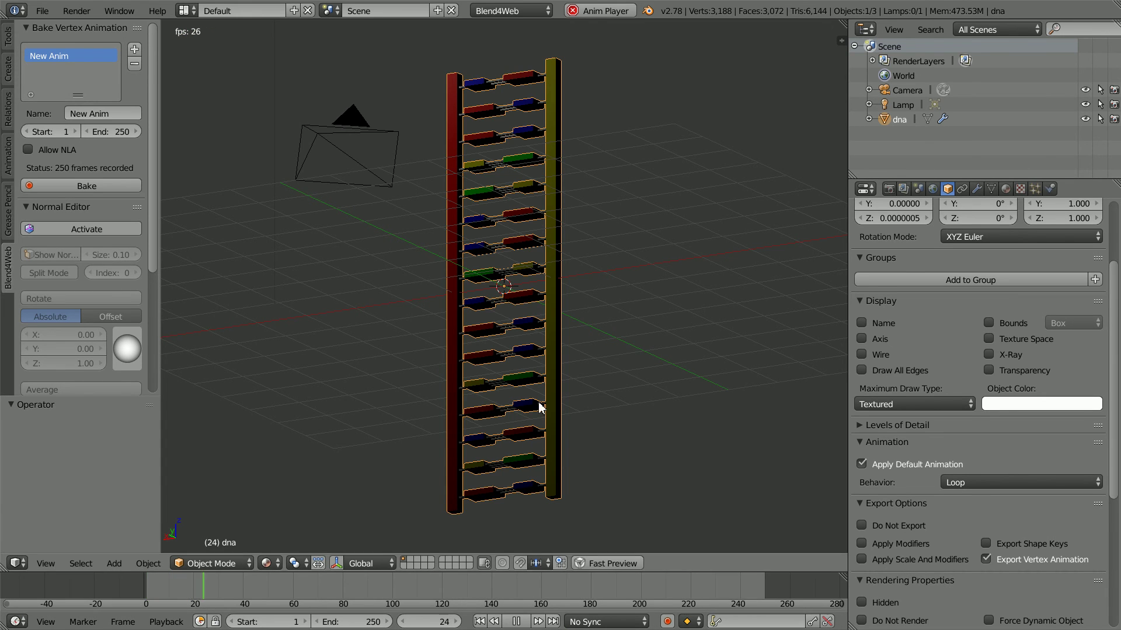
{"action": "left_click", "coordinate": [517, 622]}
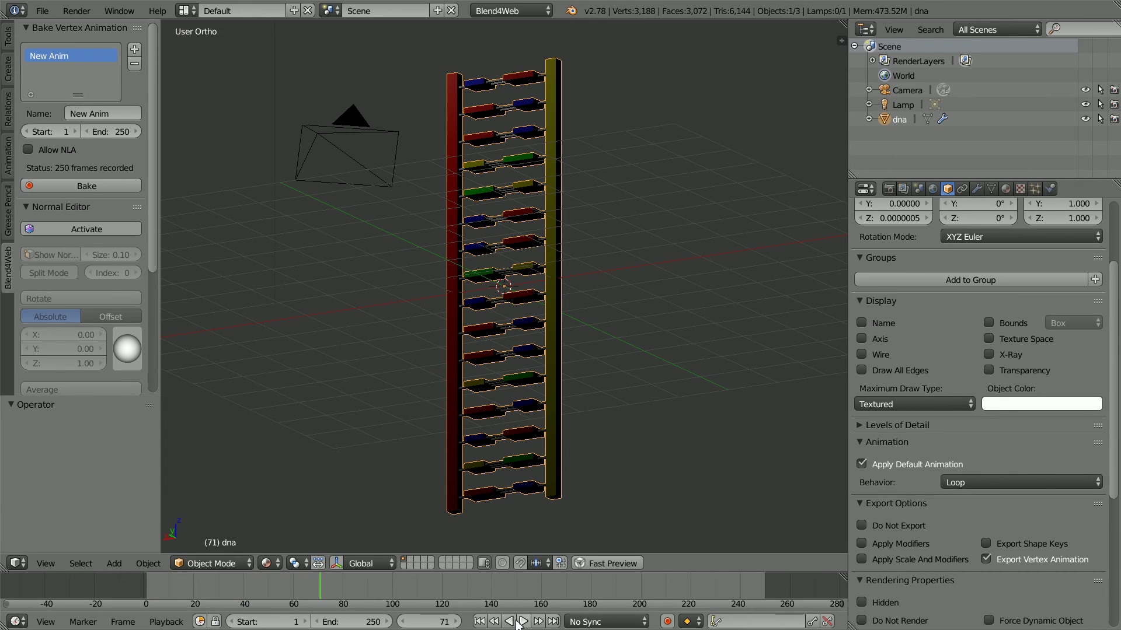
{"action": "key", "text": "shift+Left"}
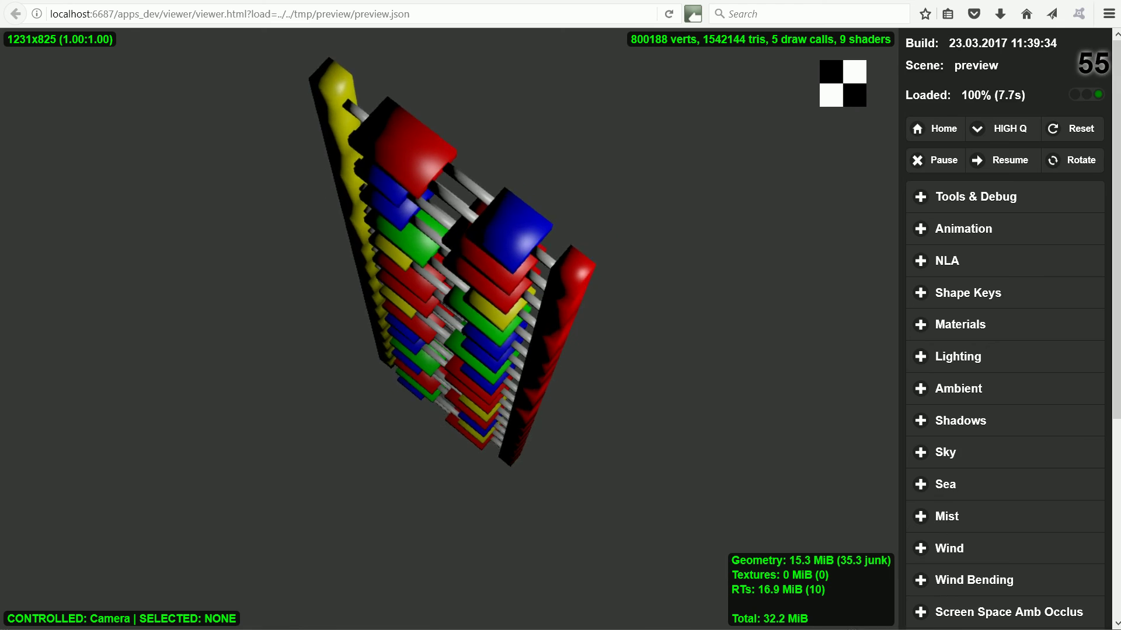
Step: Switch back to Blender and review the four lamps around the model, the World settings and the dna object's material settings
{"action": "key", "text": "alt+Tab"}
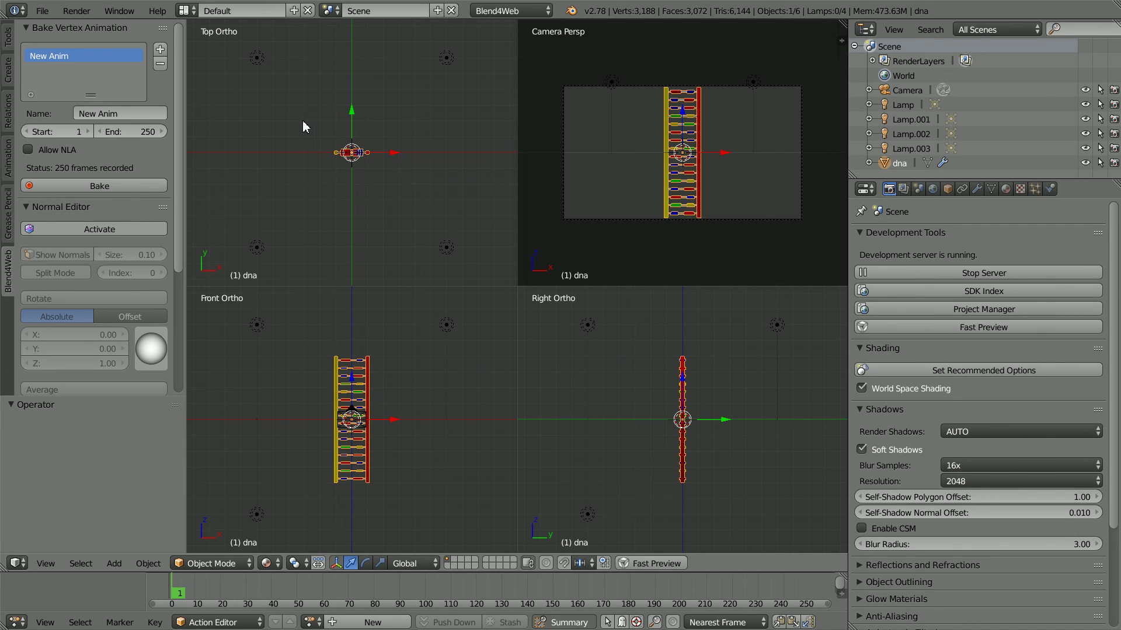
{"action": "right_click", "coordinate": [259, 59]}
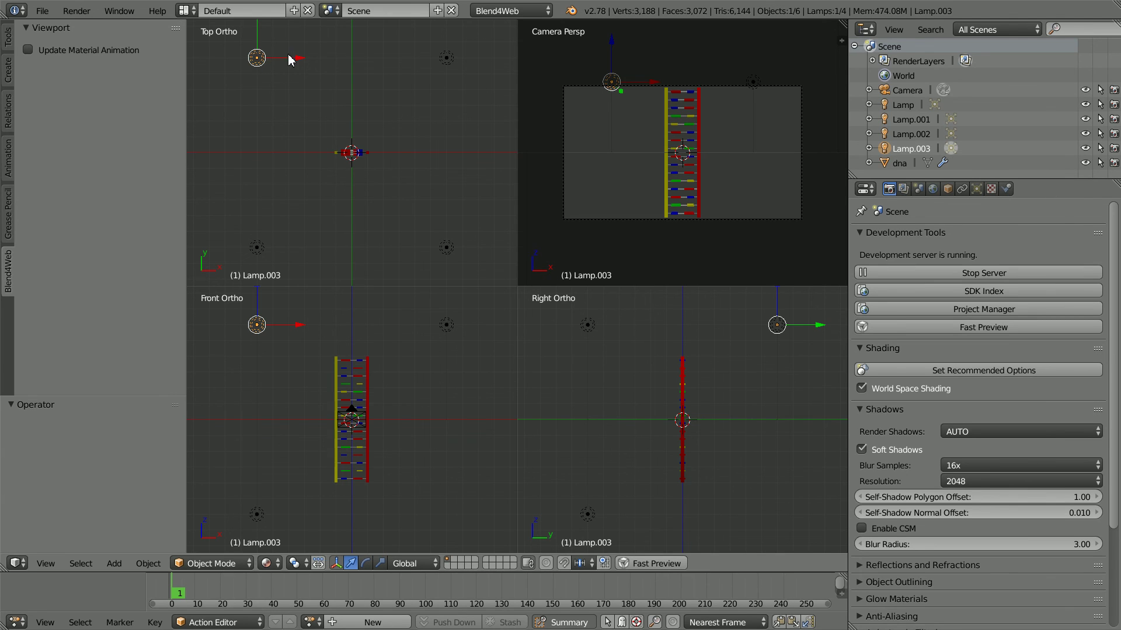
{"action": "right_click", "coordinate": [444, 59]}
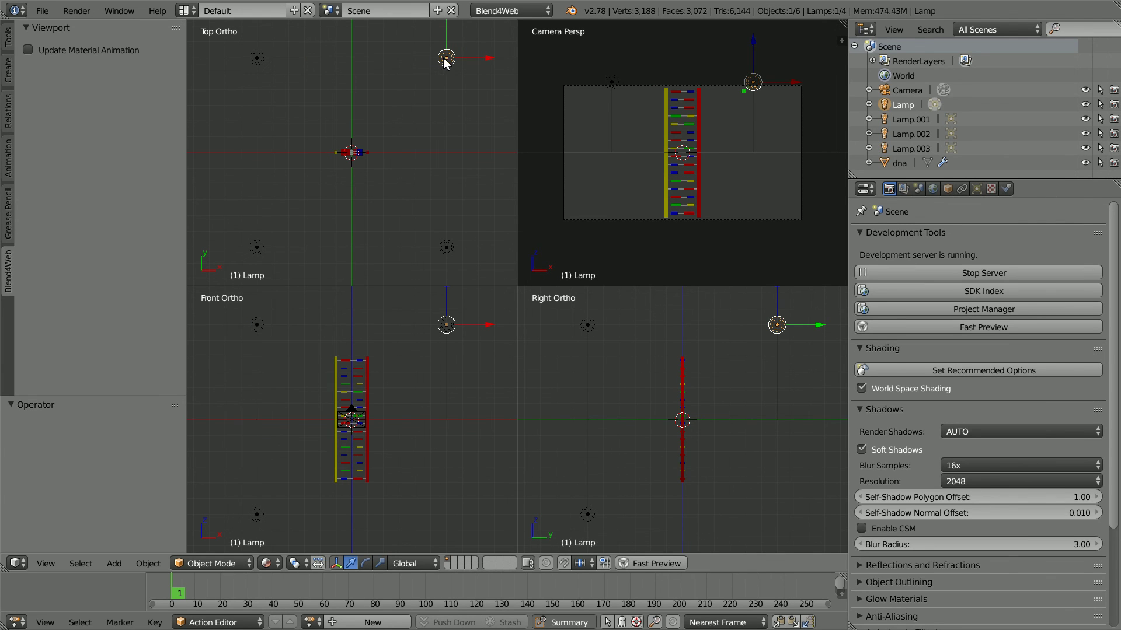
{"action": "right_click", "coordinate": [445, 248]}
{"action": "right_click", "coordinate": [257, 250]}
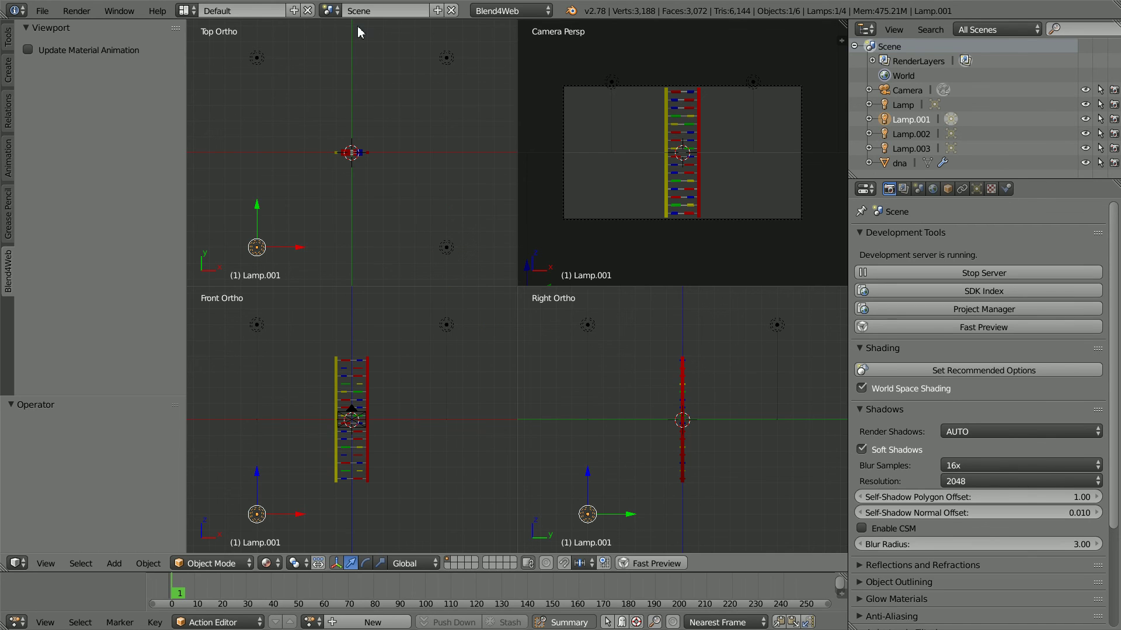
{"action": "right_click", "coordinate": [666, 119]}
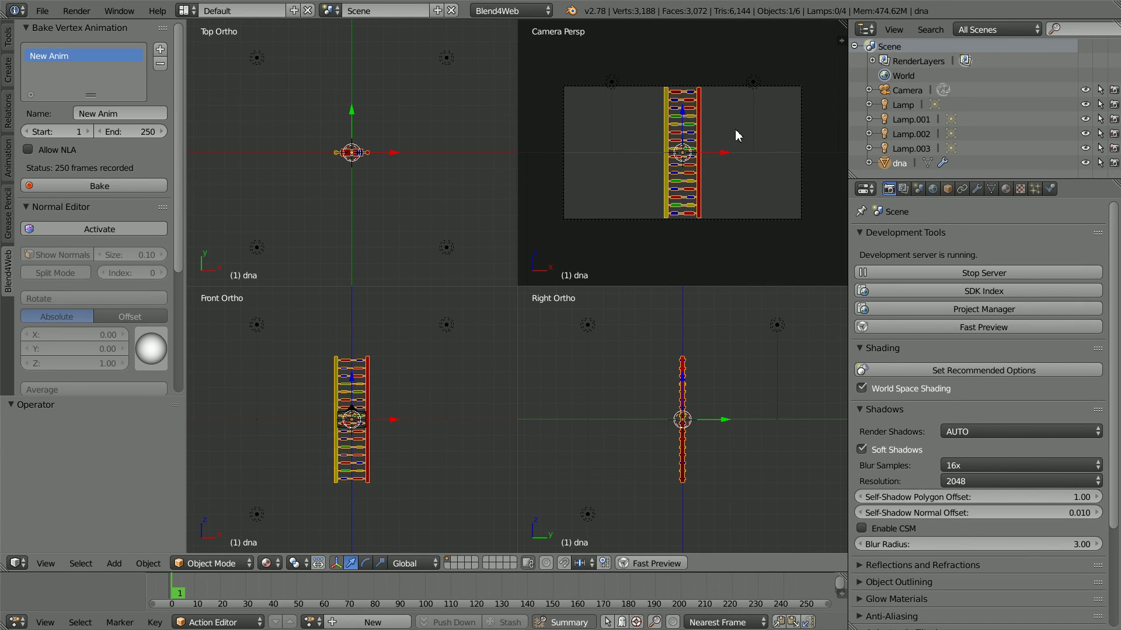
{"action": "left_click", "coordinate": [933, 189]}
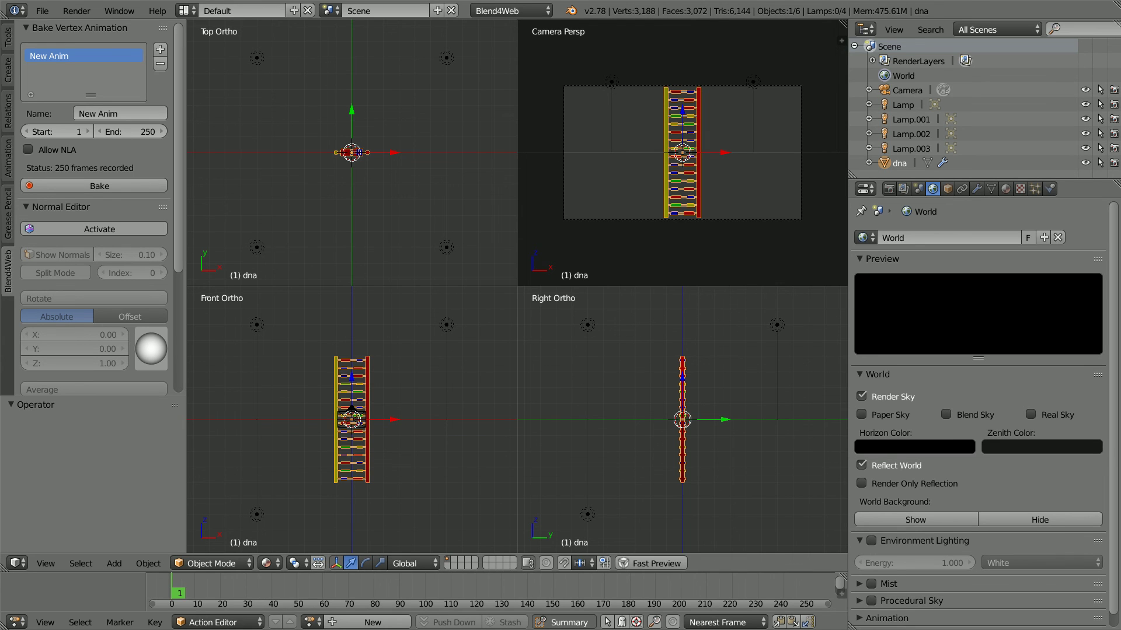
{"action": "left_click", "coordinate": [1007, 191]}
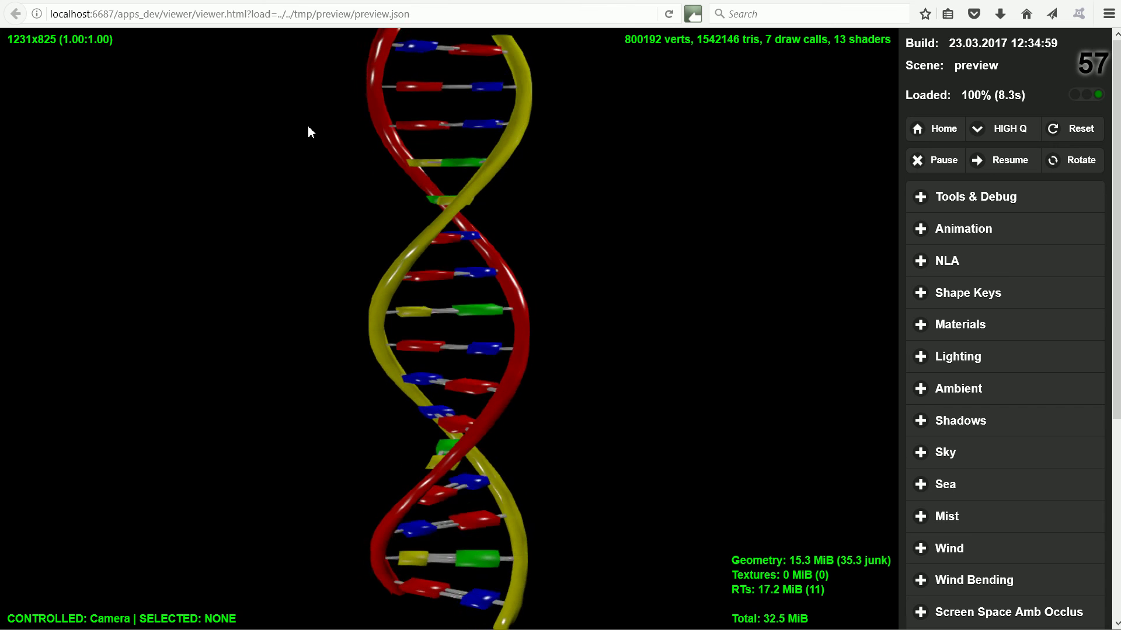
Step: Examine the twisting DNA model from different angles in the browser preview
{"action": "left_click_drag", "start_coordinate": [308, 130], "coordinate": [336, 290]}
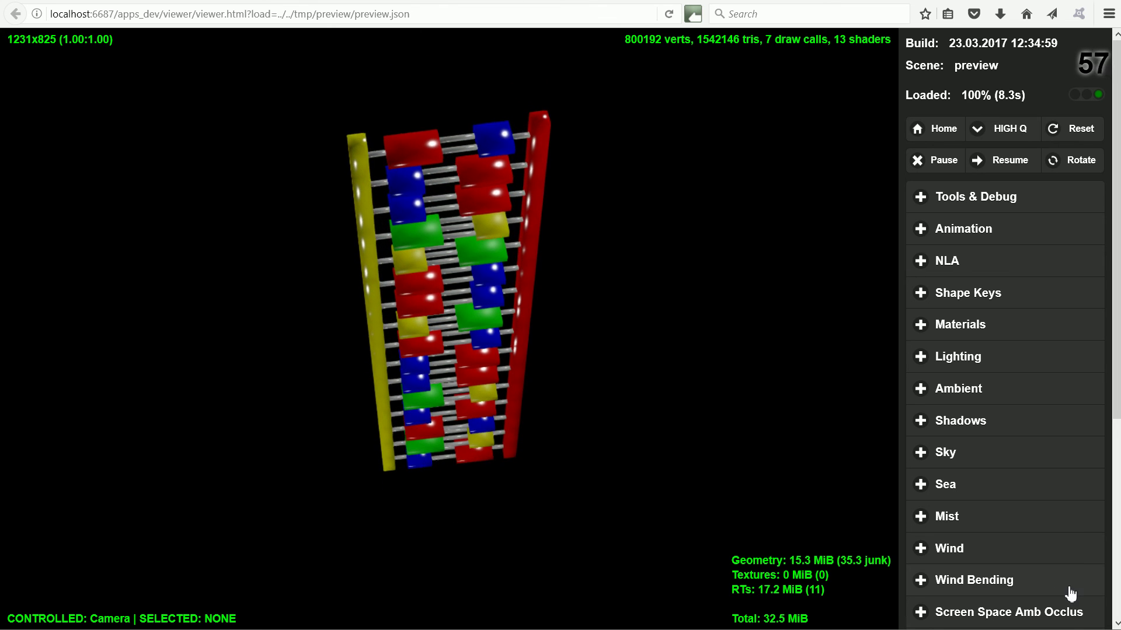
{"action": "left_click_drag", "start_coordinate": [376, 331], "coordinate": [68, 143]}
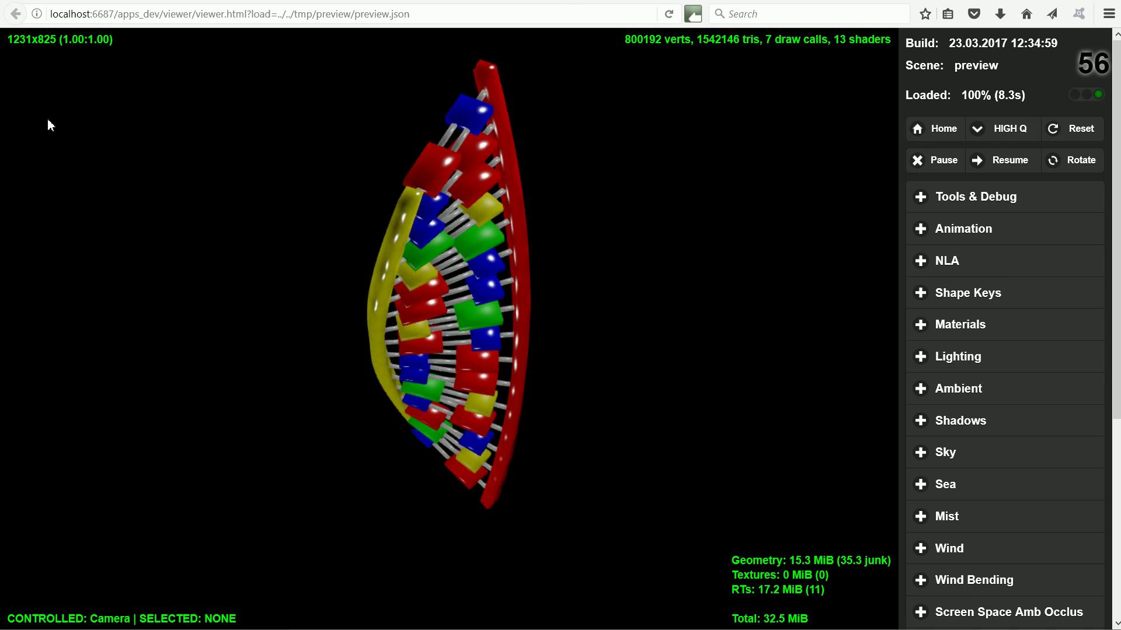